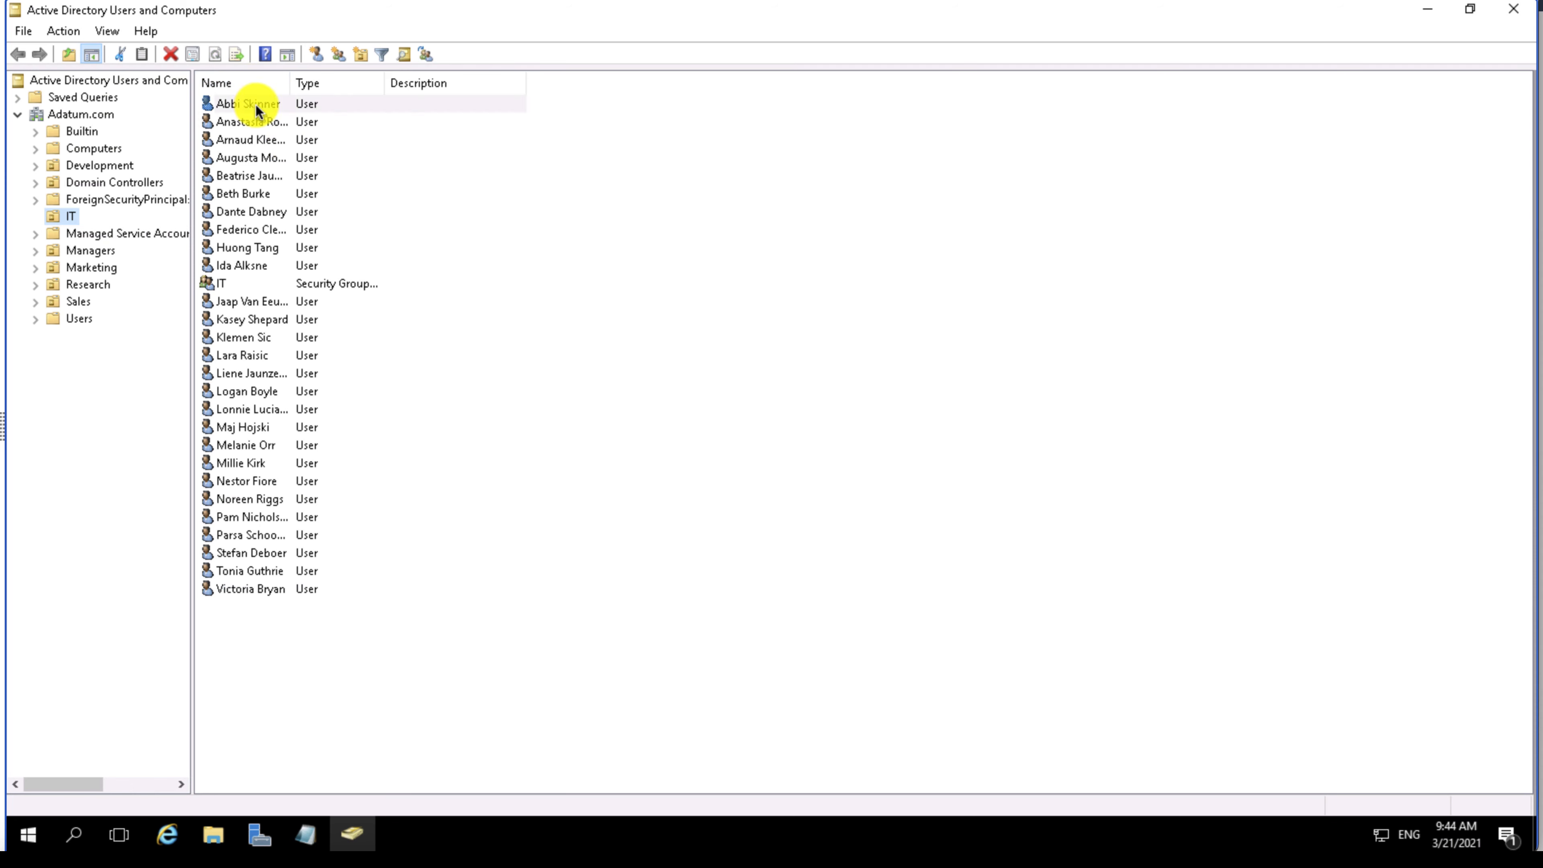
Step: Check the user logon name and UPN suffix in the account properties of the first user in the IT organizational unit
{"action": "left_click", "coordinate": [252, 103]}
{"action": "right_click", "coordinate": [255, 105]}
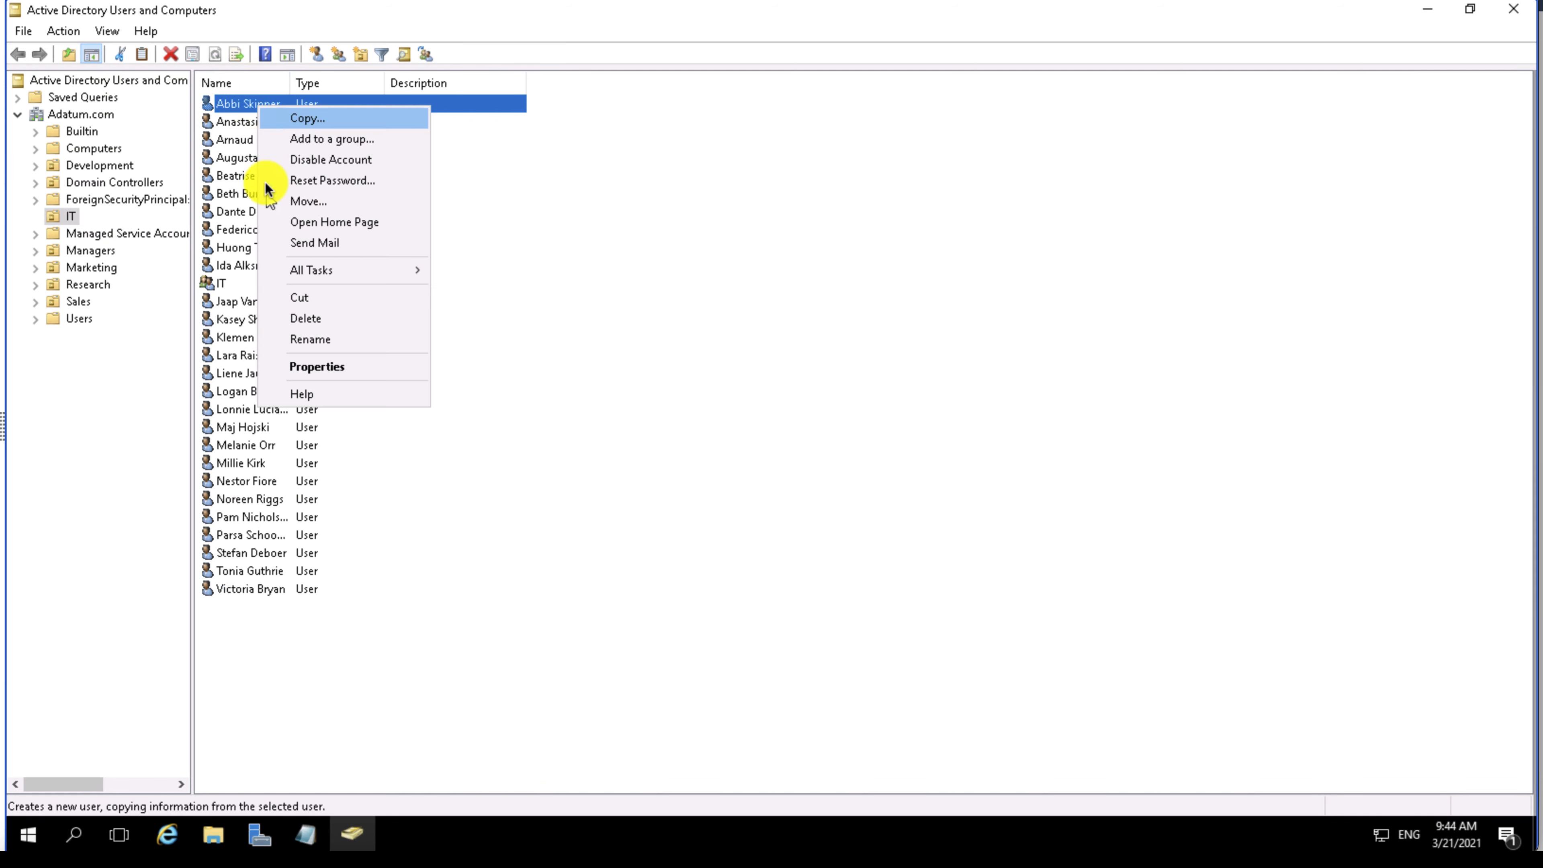
{"action": "left_click", "coordinate": [311, 366]}
{"action": "left_click", "coordinate": [729, 231]}
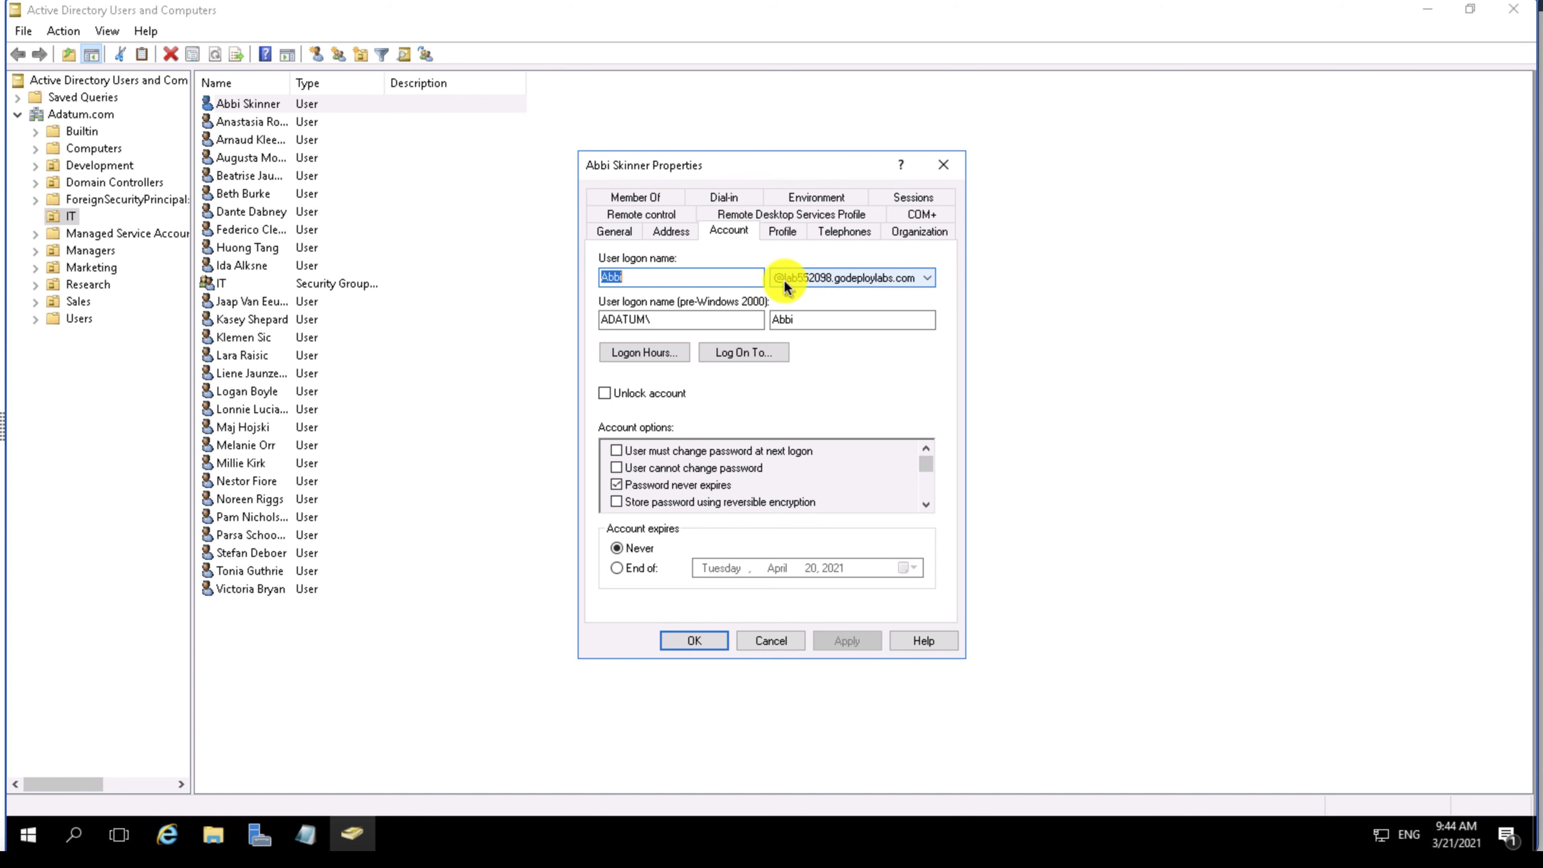
{"action": "left_click", "coordinate": [696, 645]}
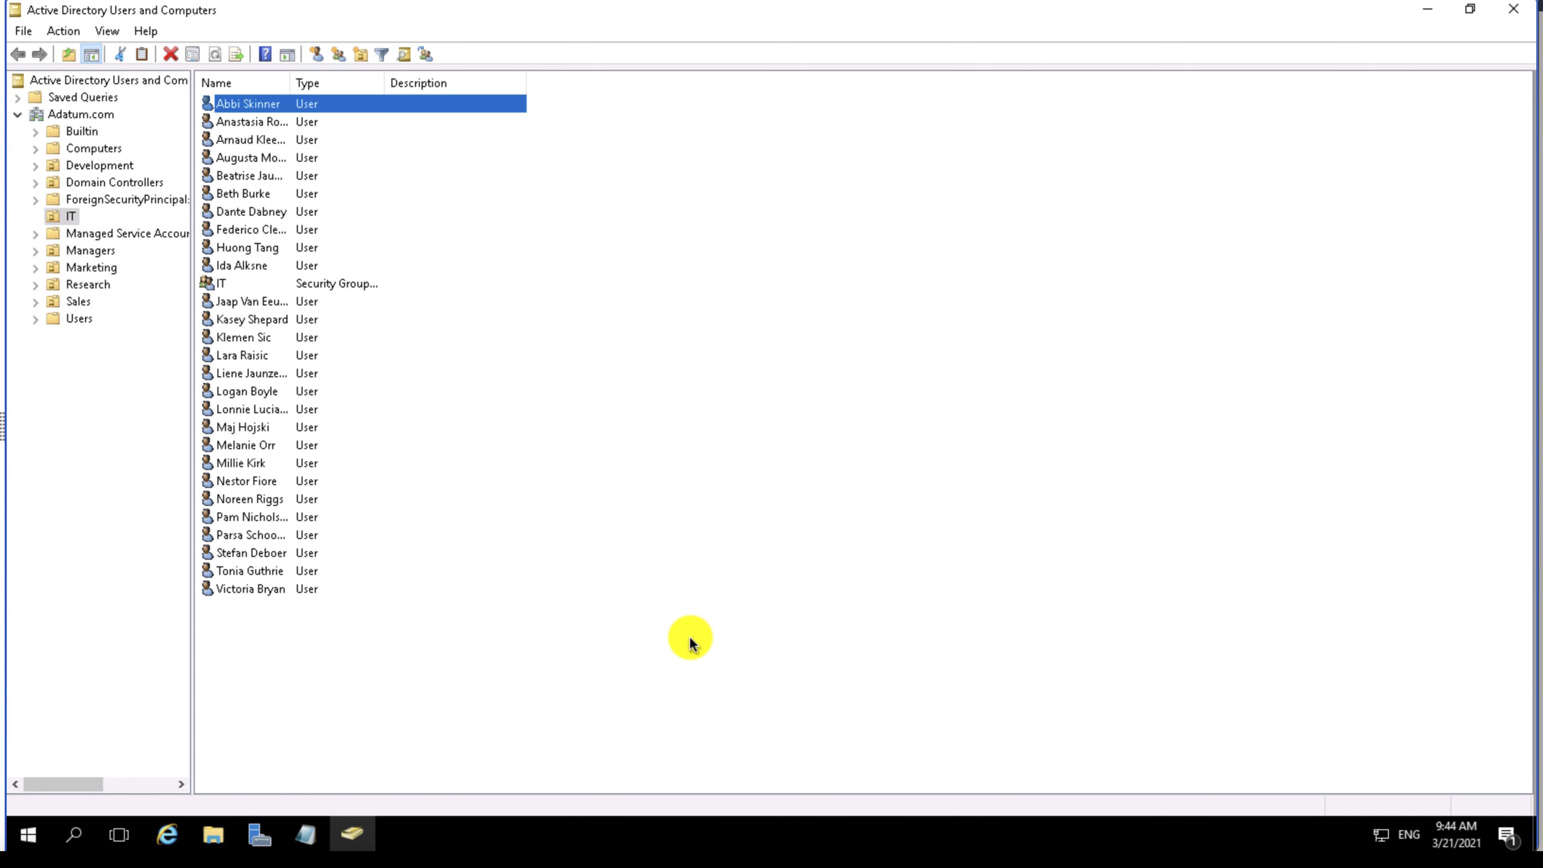
Step: Check a second IT user's logon name and UPN suffix in the account properties, and close the directory console
{"action": "right_click", "coordinate": [261, 460]}
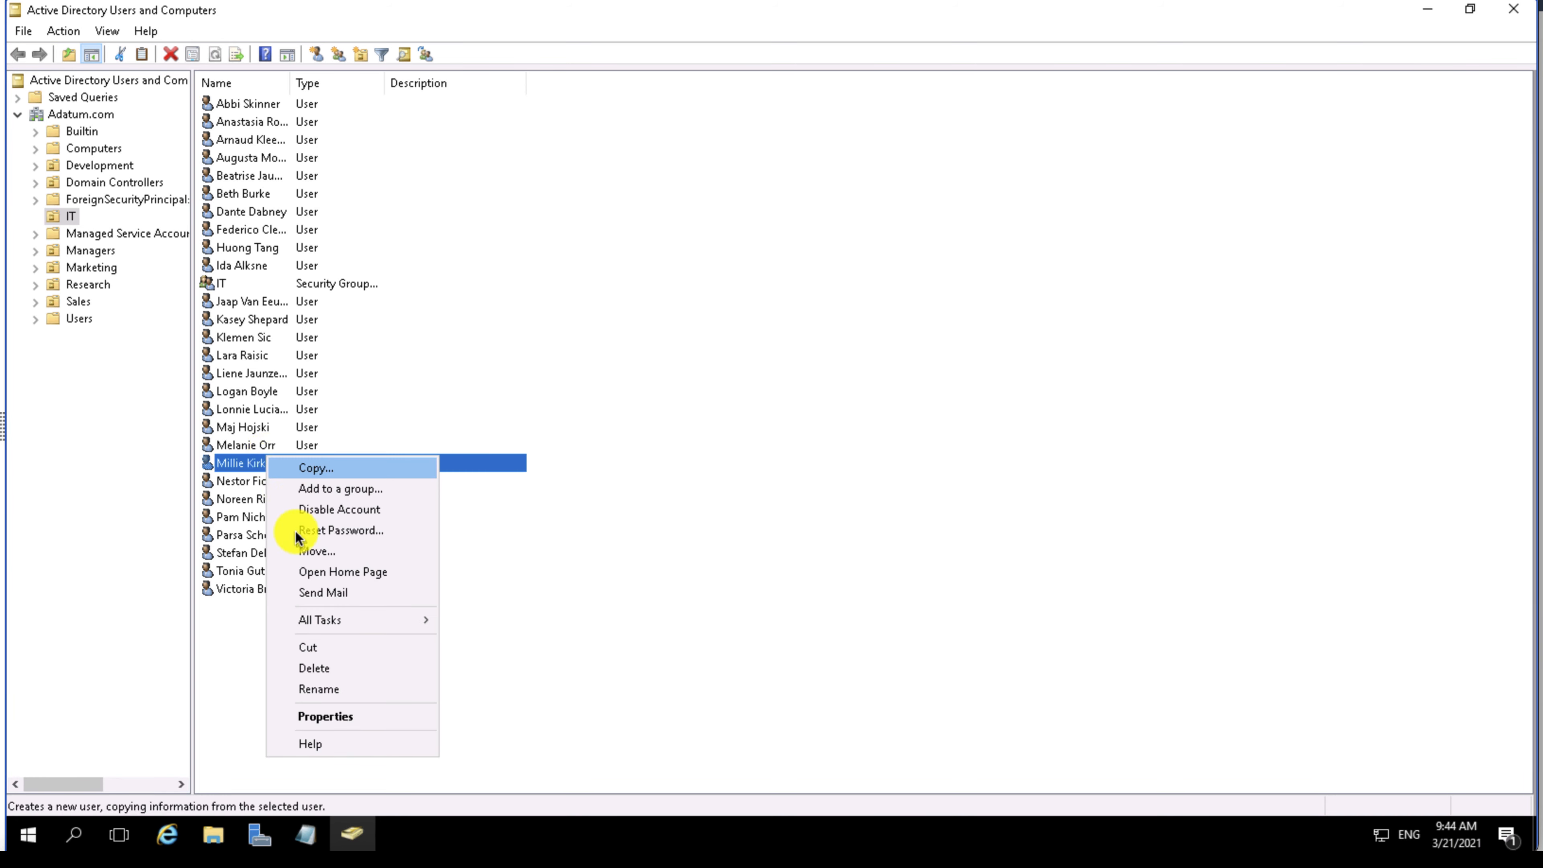
{"action": "left_click", "coordinate": [344, 716]}
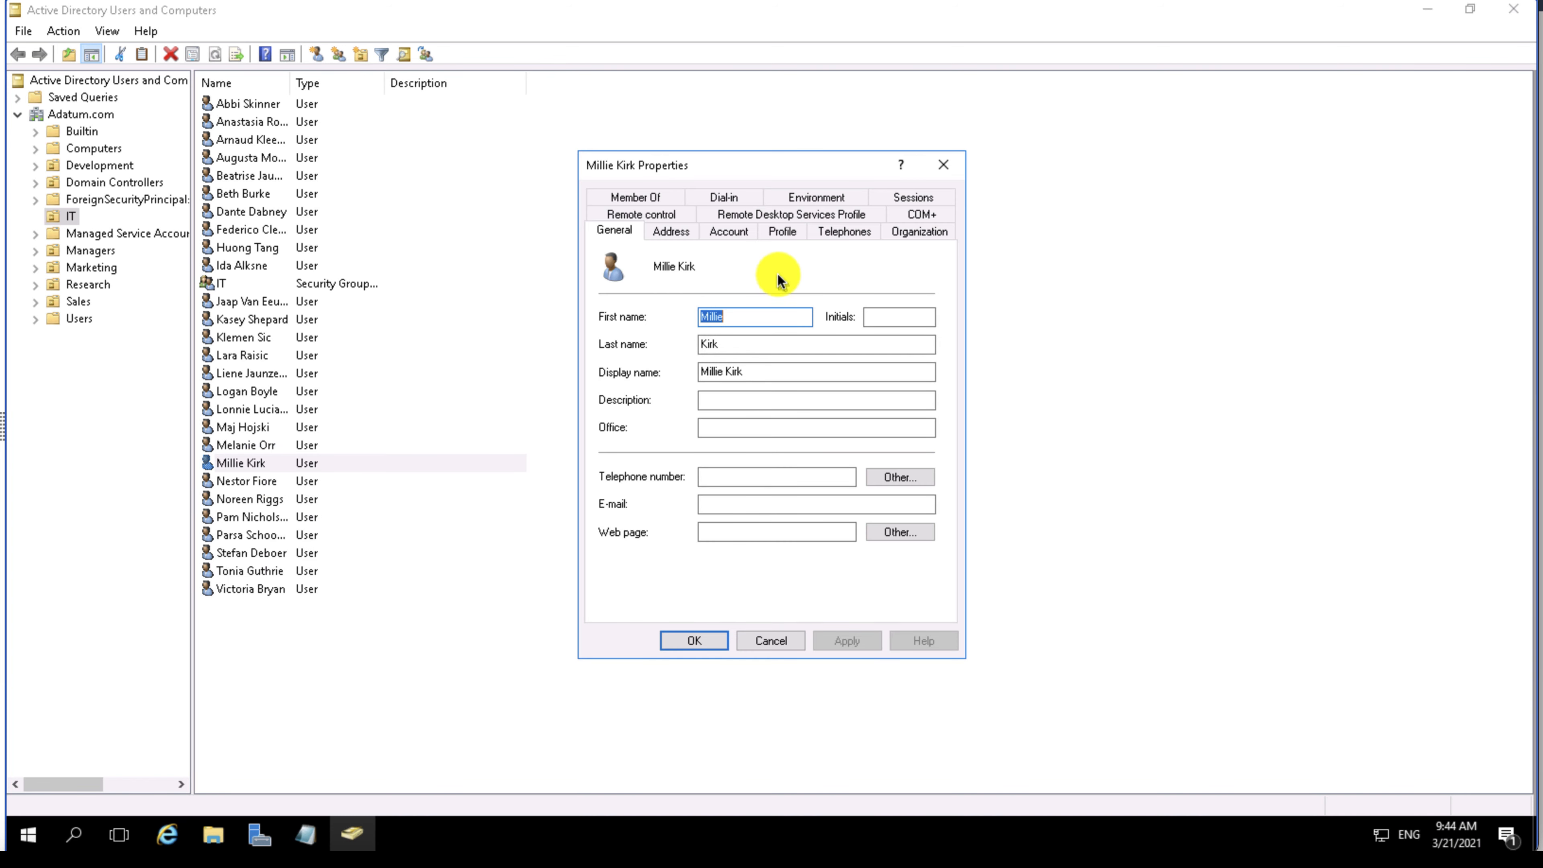
{"action": "left_click", "coordinate": [726, 233]}
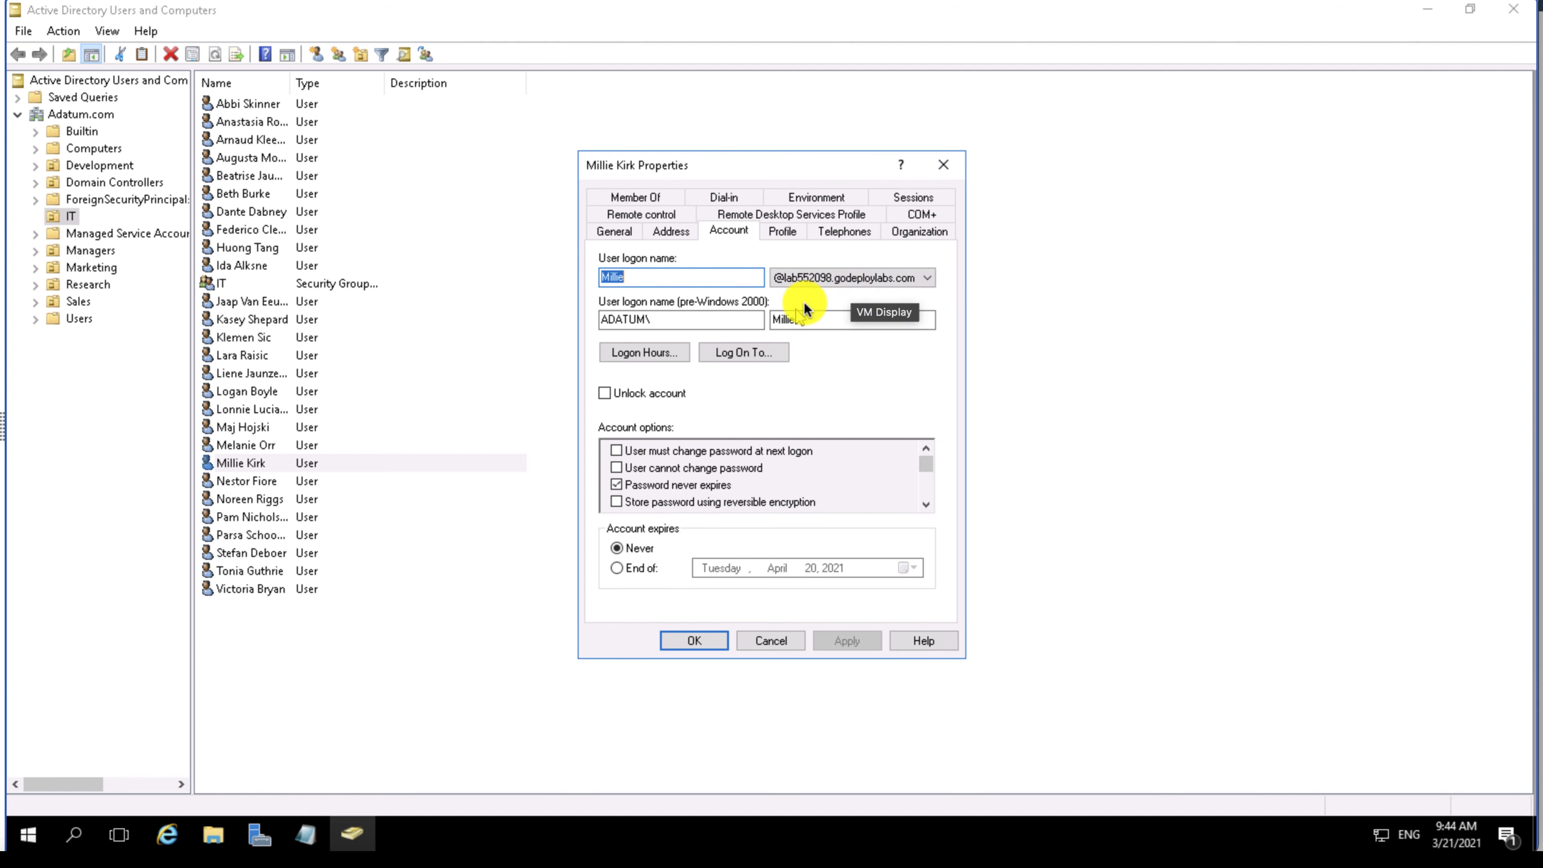
{"action": "left_click", "coordinate": [700, 640]}
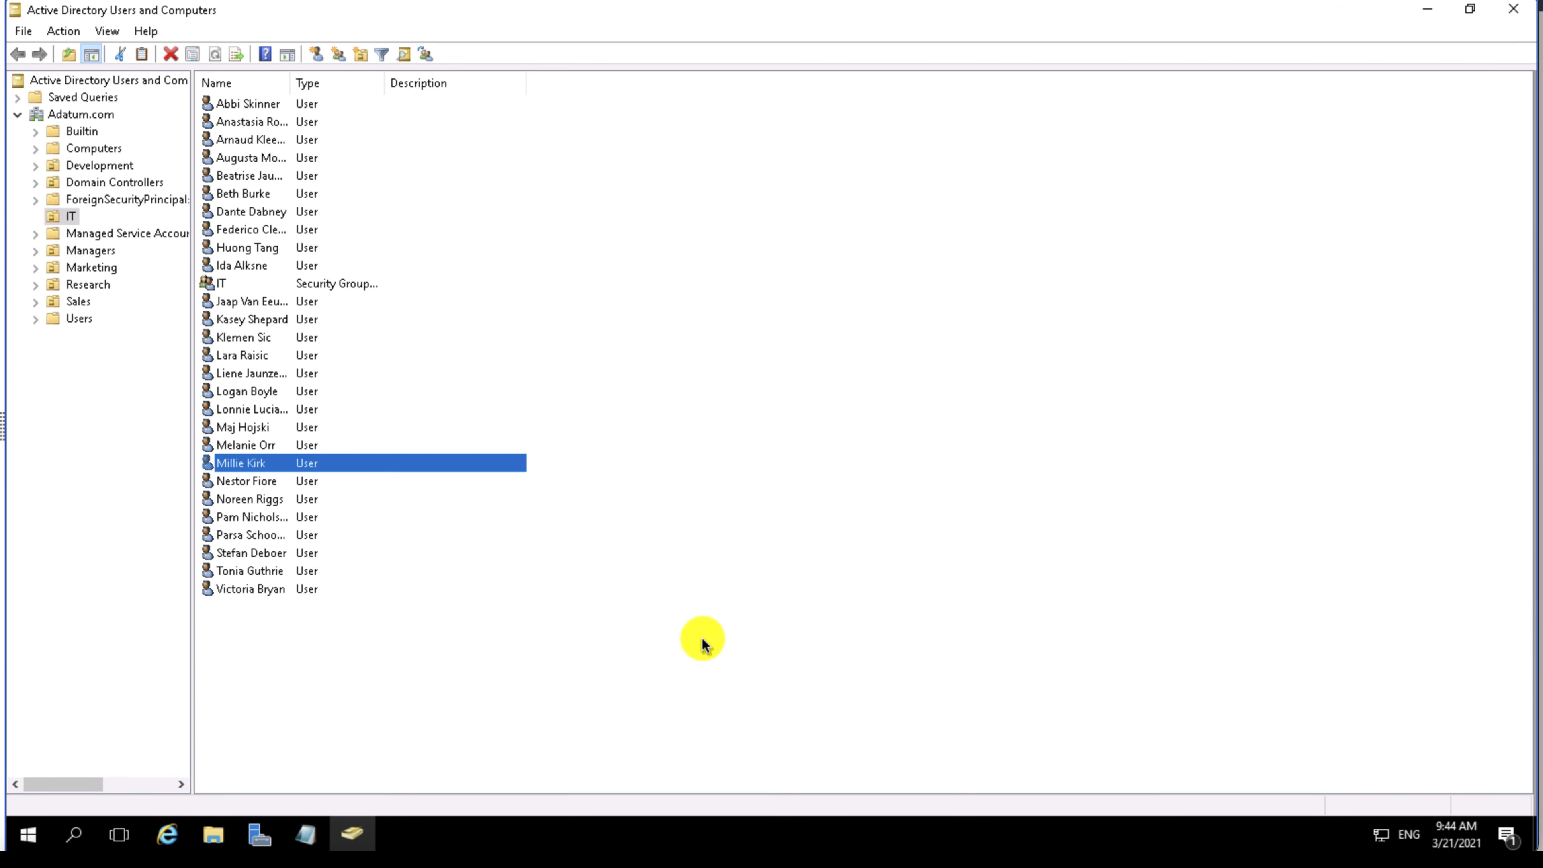
{"action": "left_click", "coordinate": [667, 584]}
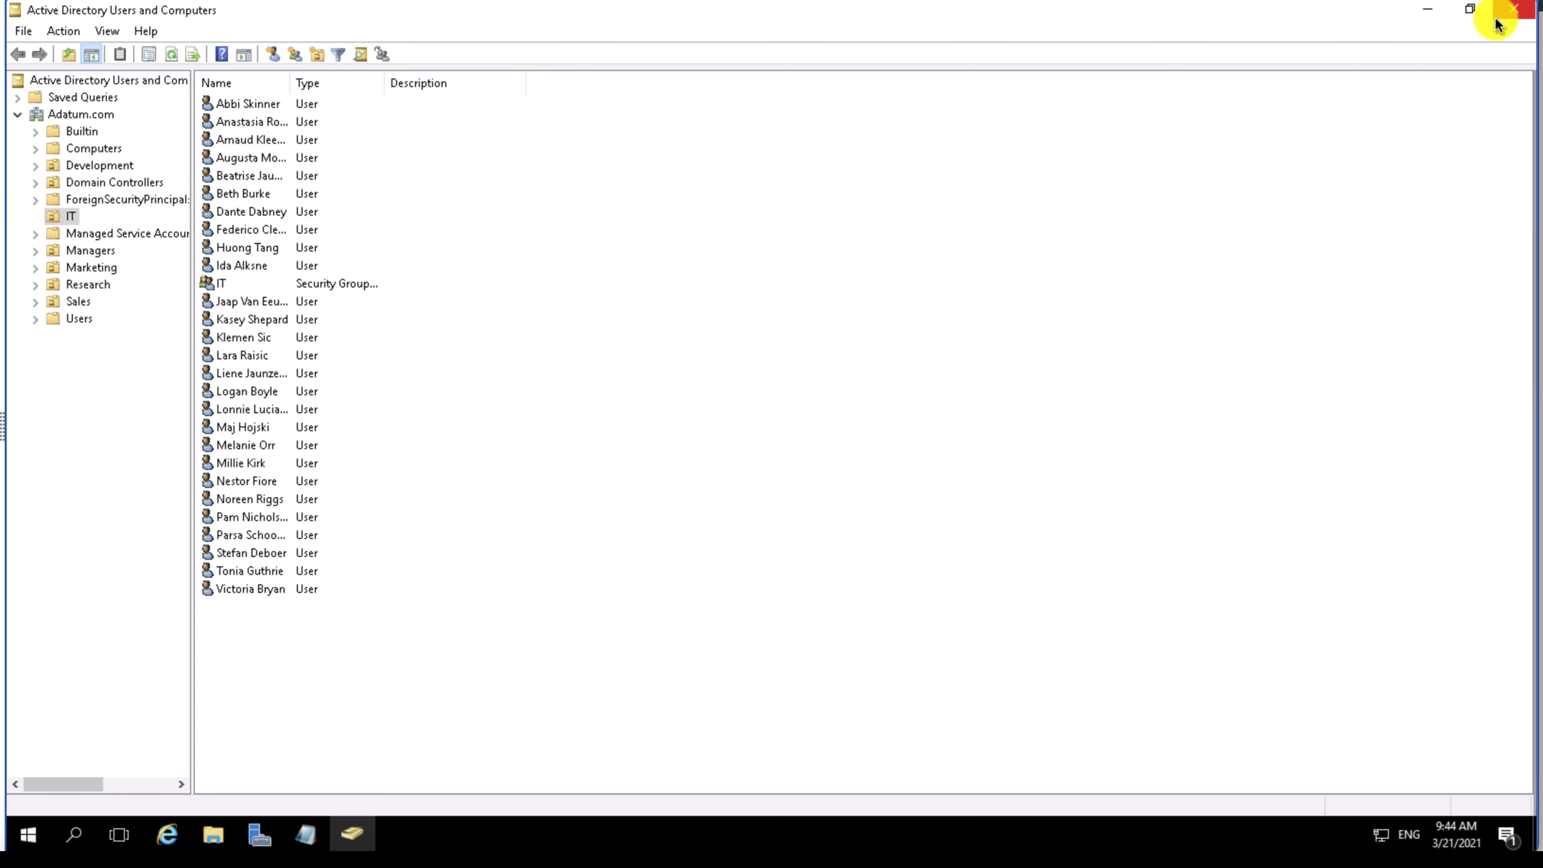
{"action": "left_click", "coordinate": [1513, 12]}
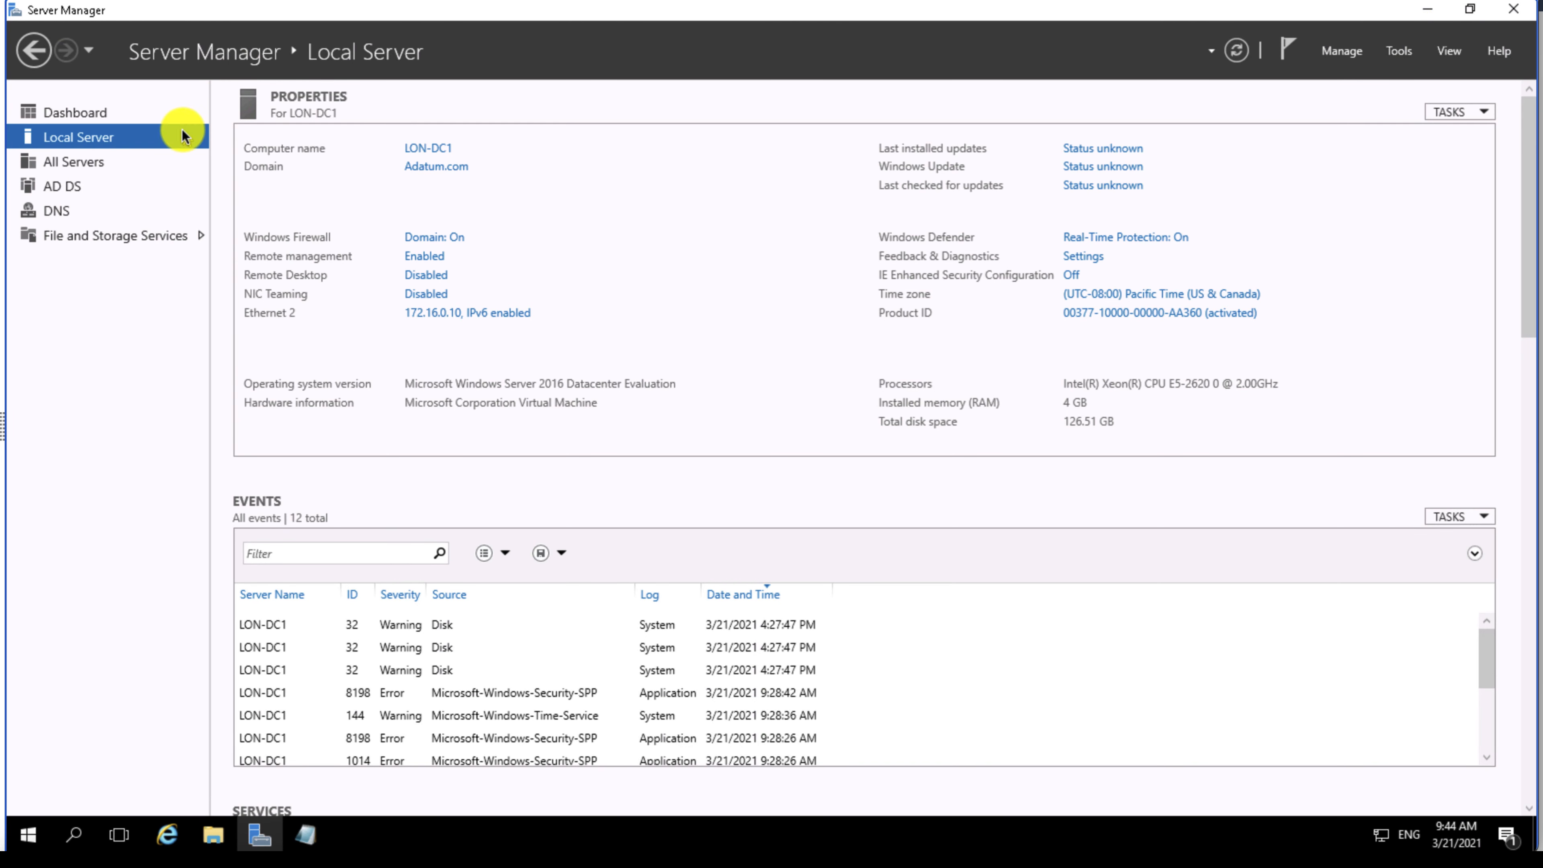
Step: Switch to the Microsoft 365 admin center in Internet Explorer and view the list of active users
{"action": "left_click", "coordinate": [170, 837]}
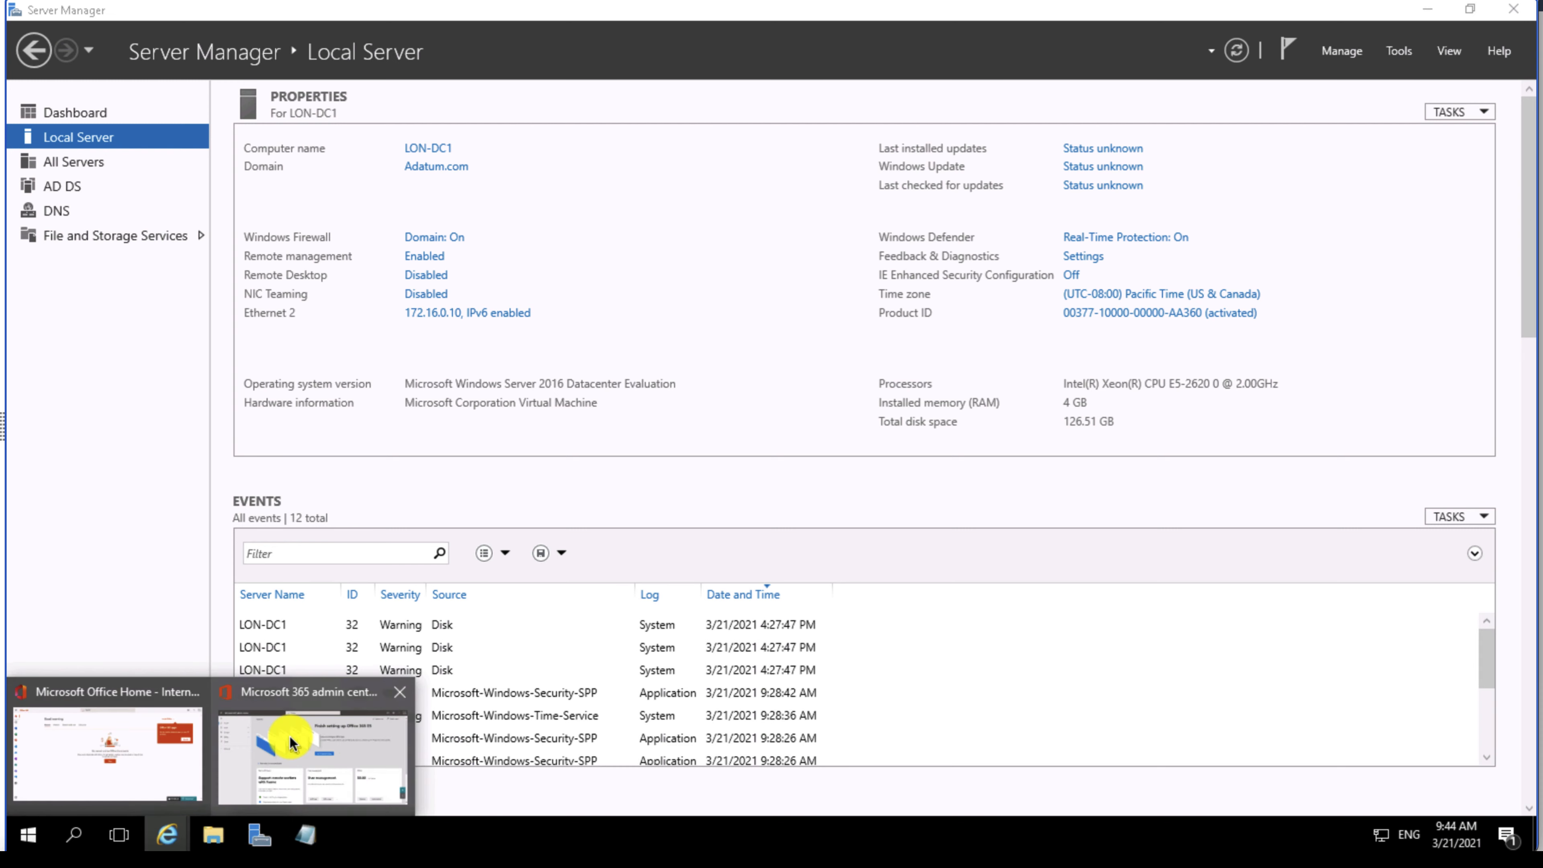
{"action": "left_click", "coordinate": [293, 741]}
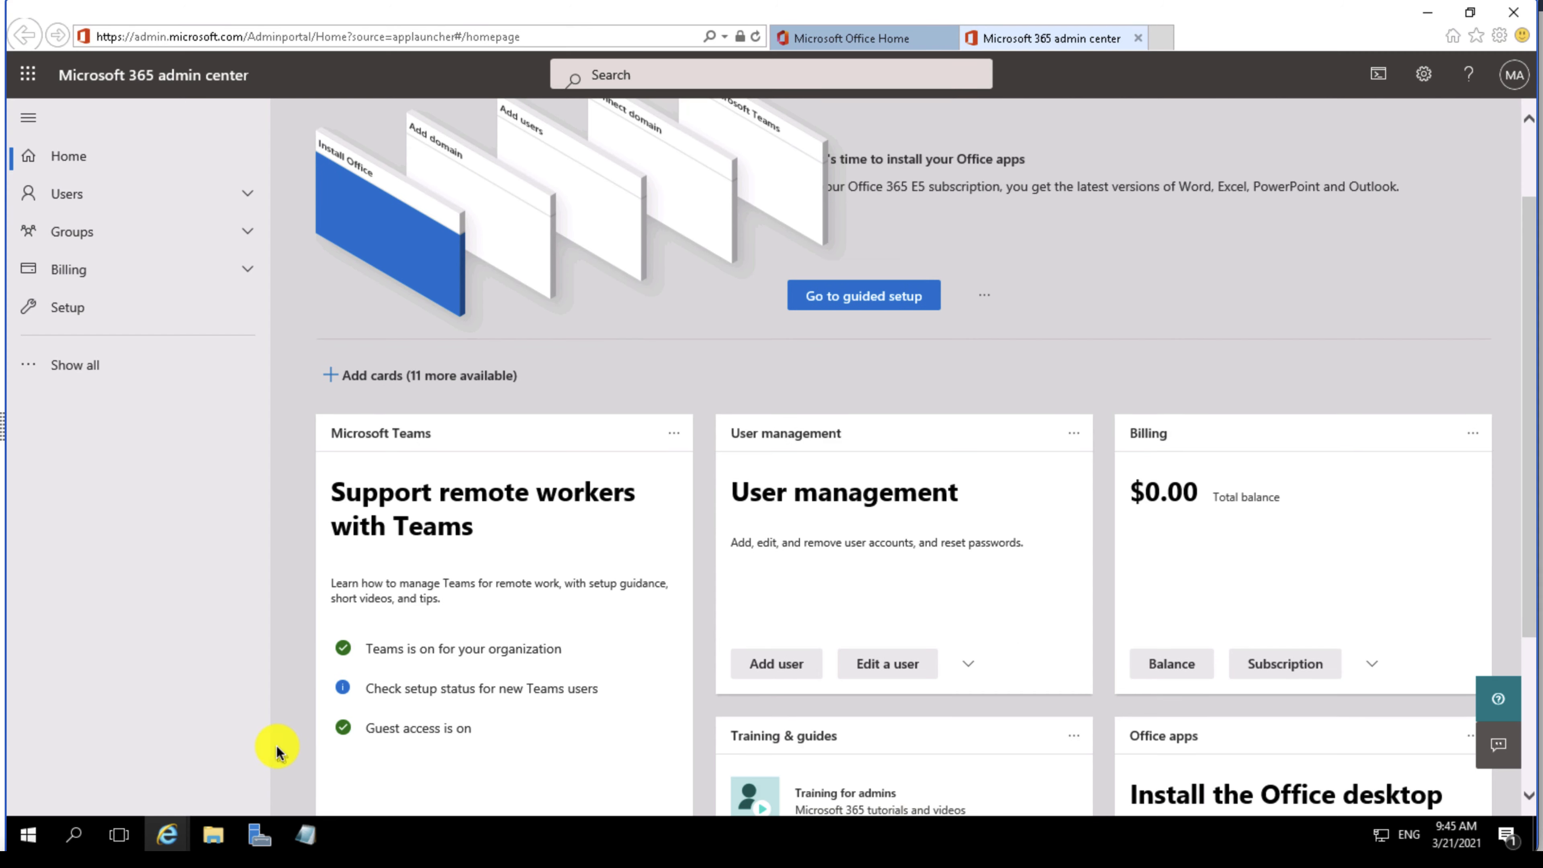
{"action": "left_click", "coordinate": [91, 192]}
{"action": "left_click", "coordinate": [91, 227]}
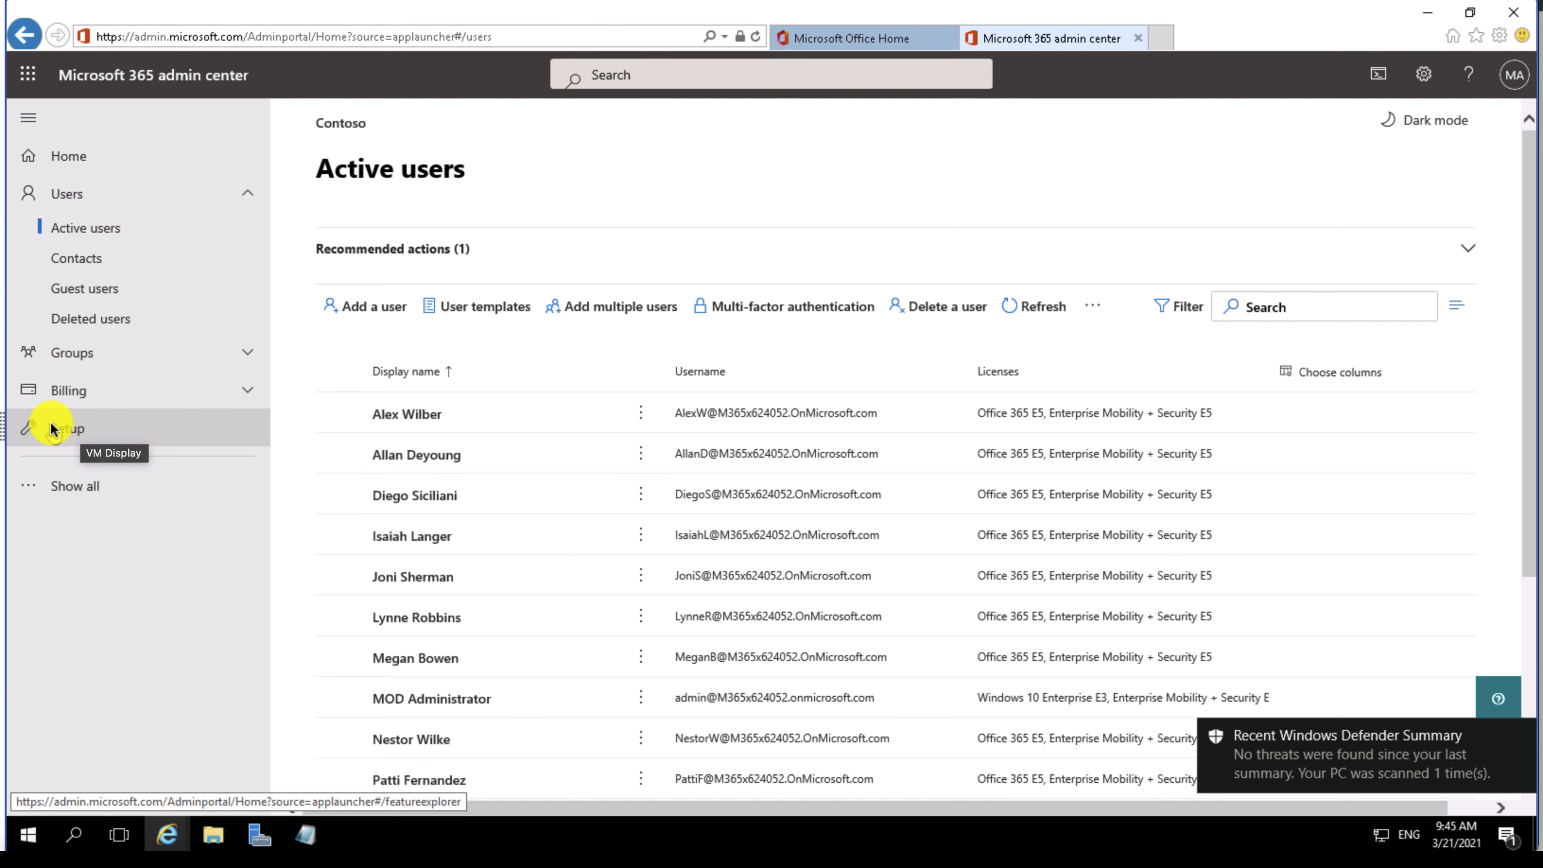
Step: Show all navigation entries of the admin center and open the Domains page under Settings
{"action": "left_click", "coordinate": [80, 486]}
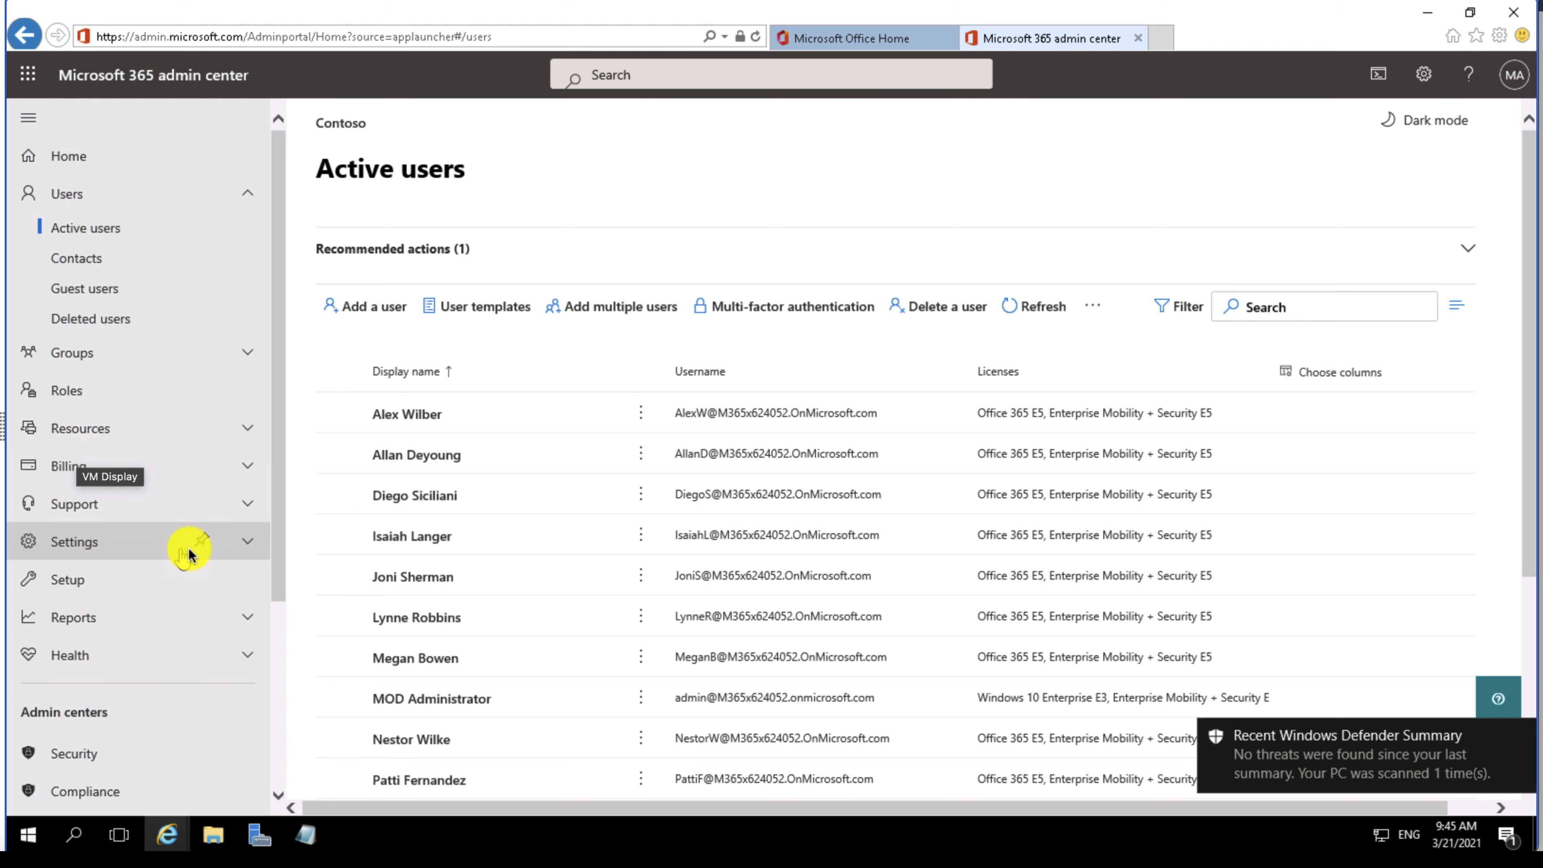
{"action": "left_click", "coordinate": [252, 546]}
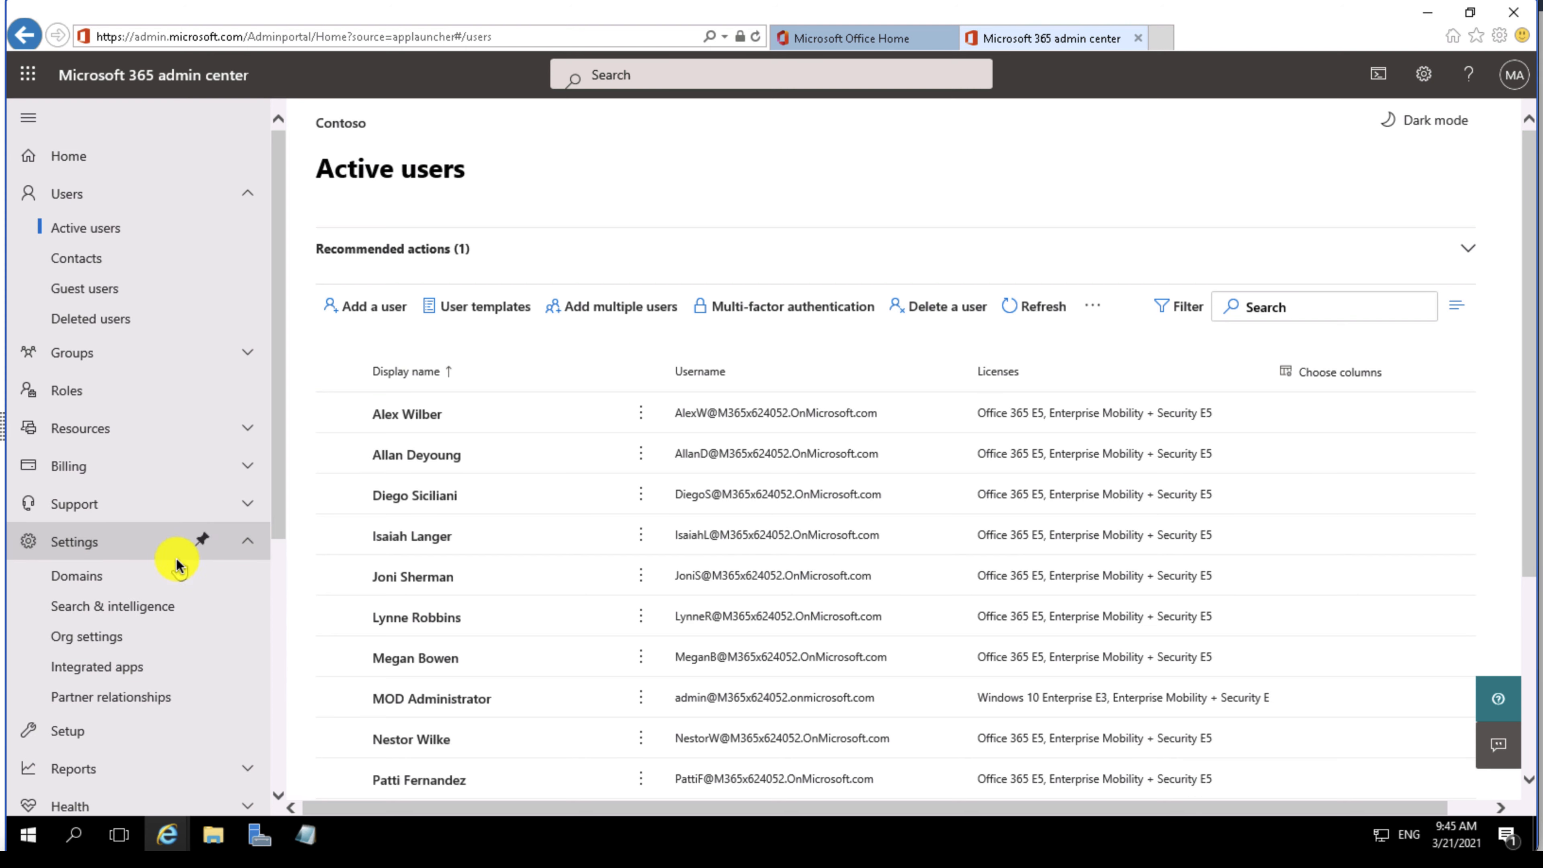
{"action": "left_click", "coordinate": [55, 576]}
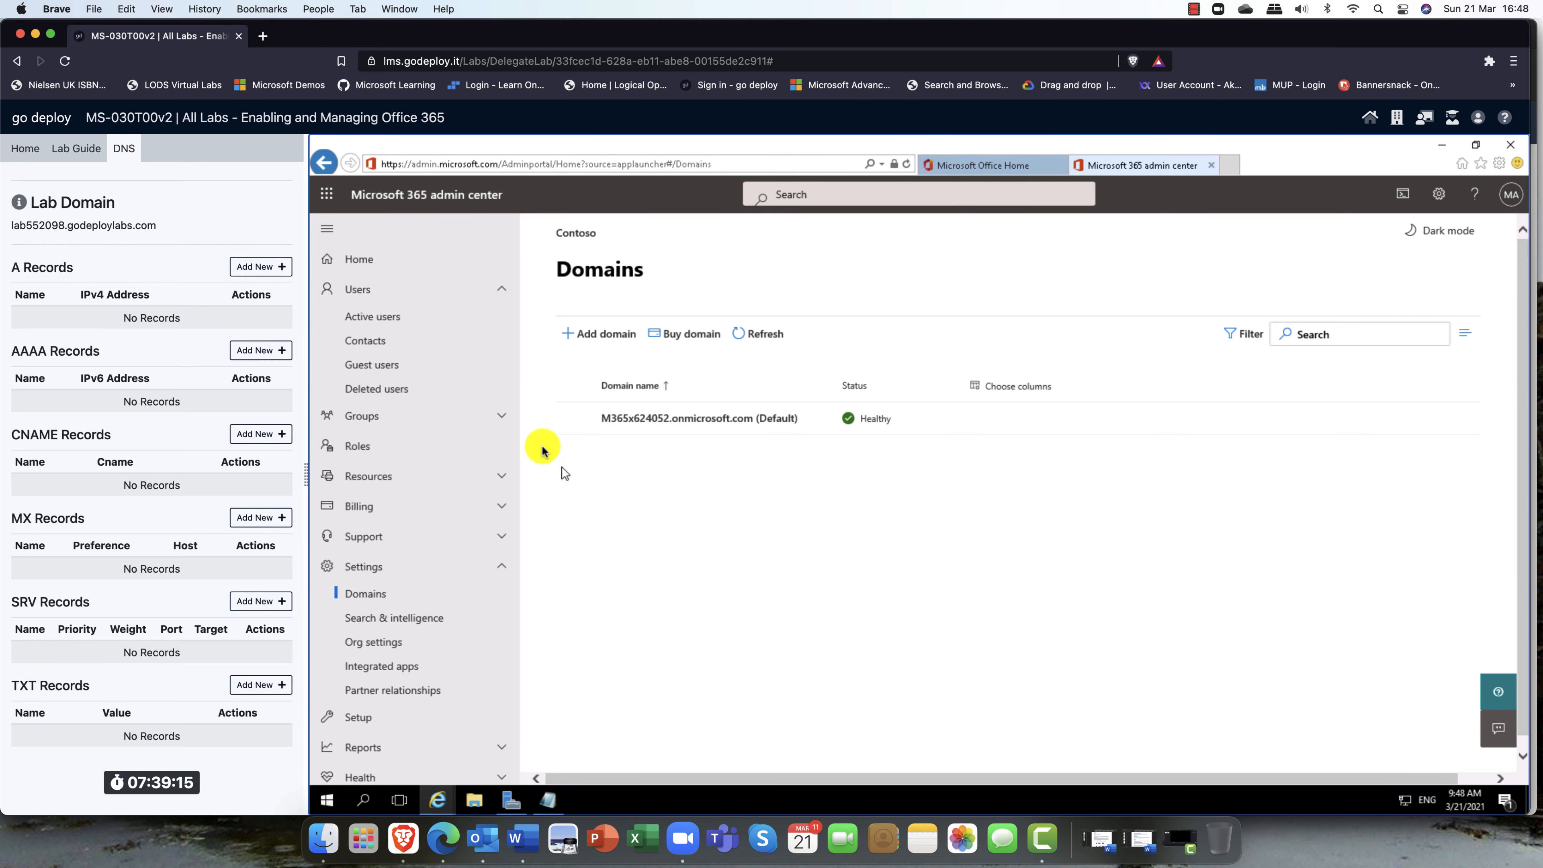
Step: Start adding a domain with the name lab552098.godeploylabs.com and submit it for use
{"action": "left_click", "coordinate": [595, 334]}
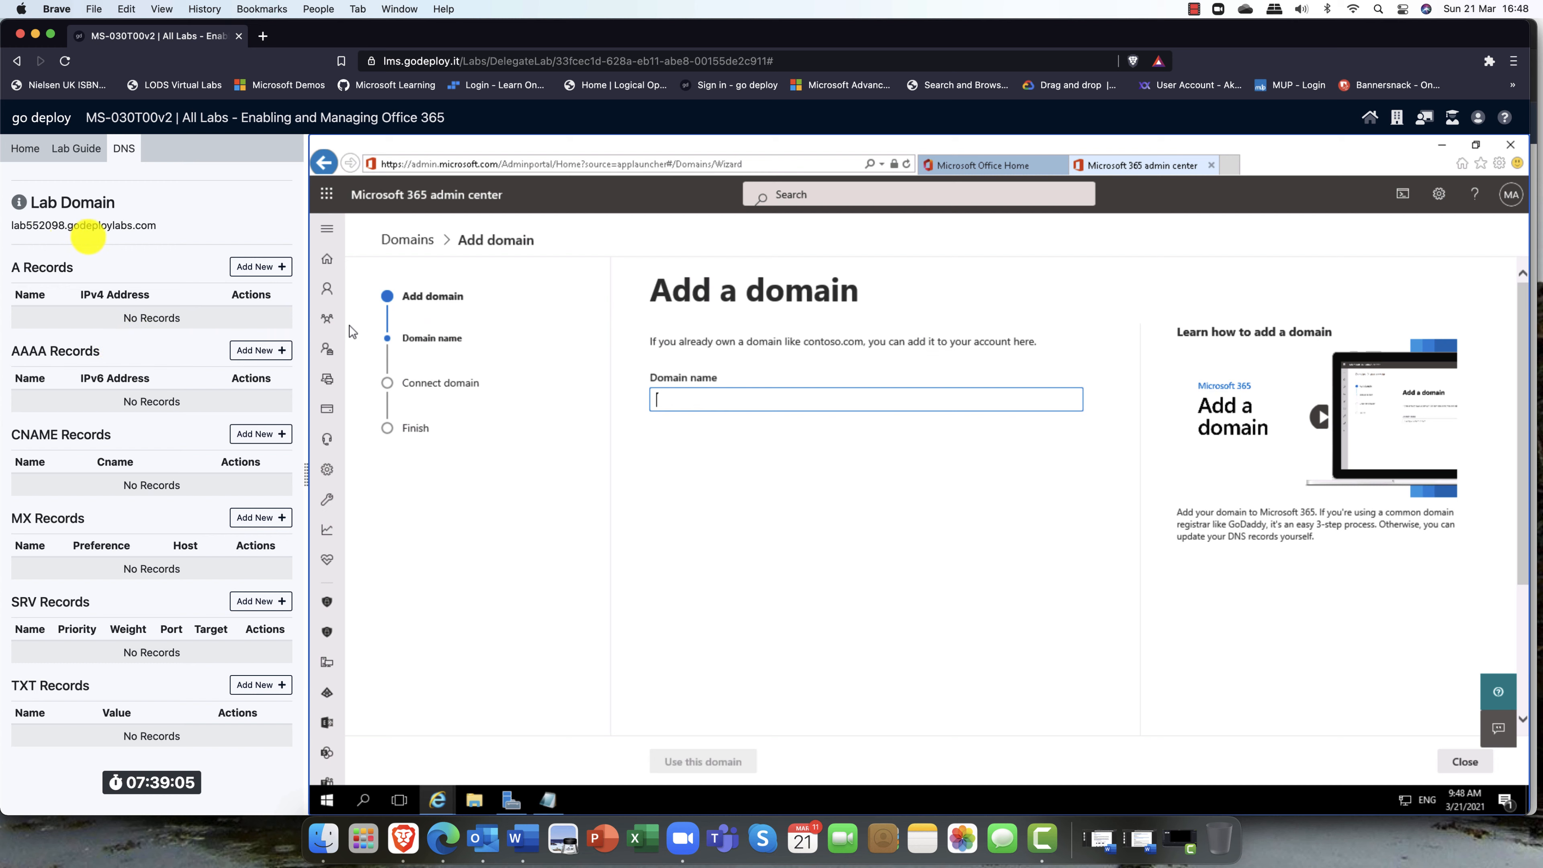
{"action": "right_click", "coordinate": [682, 399]}
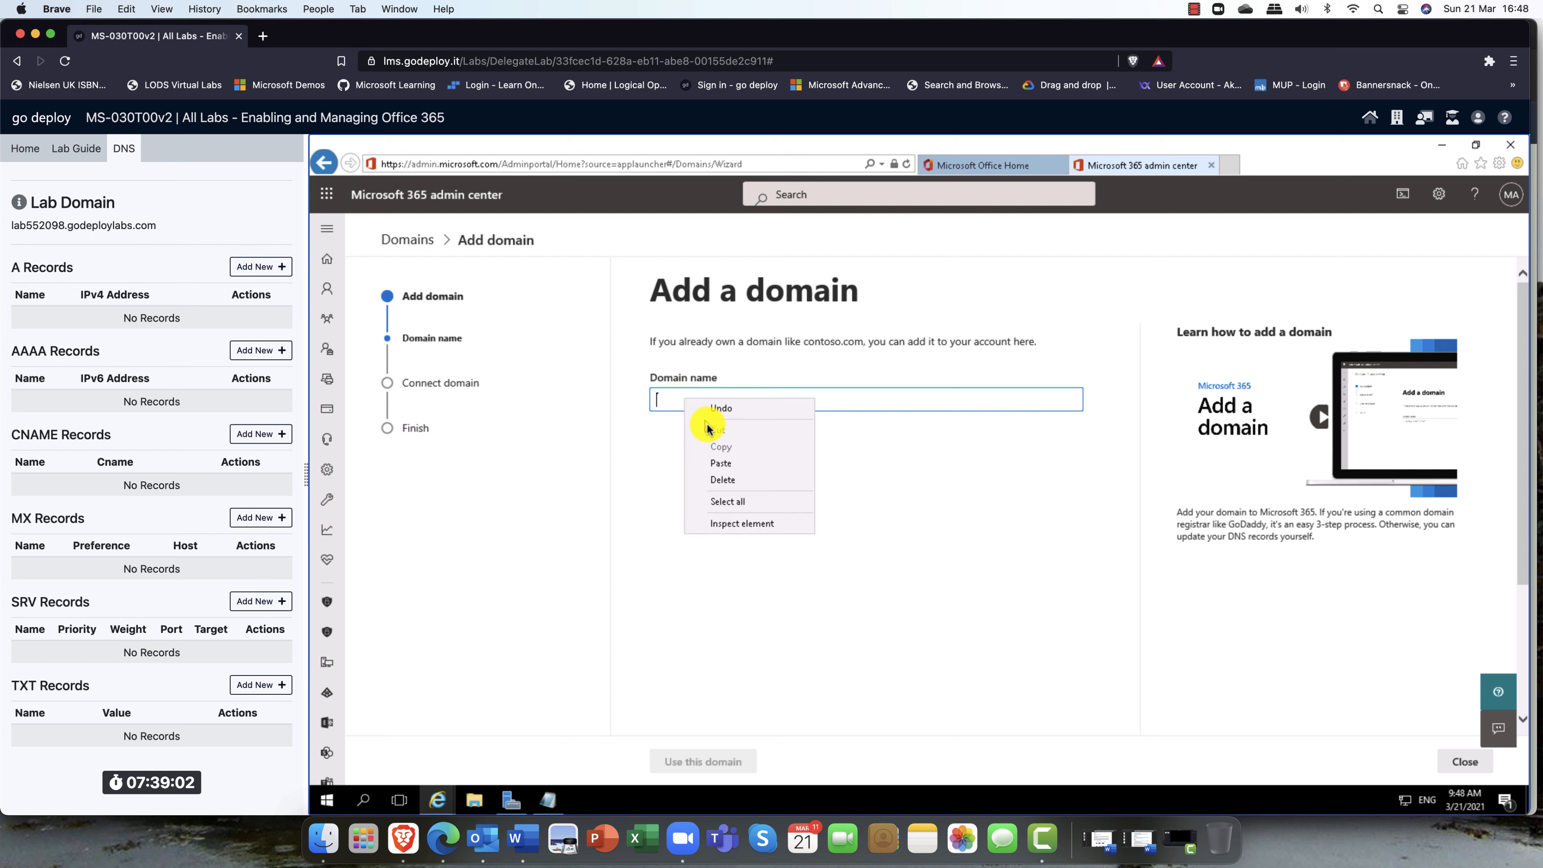
{"action": "left_click", "coordinate": [718, 463]}
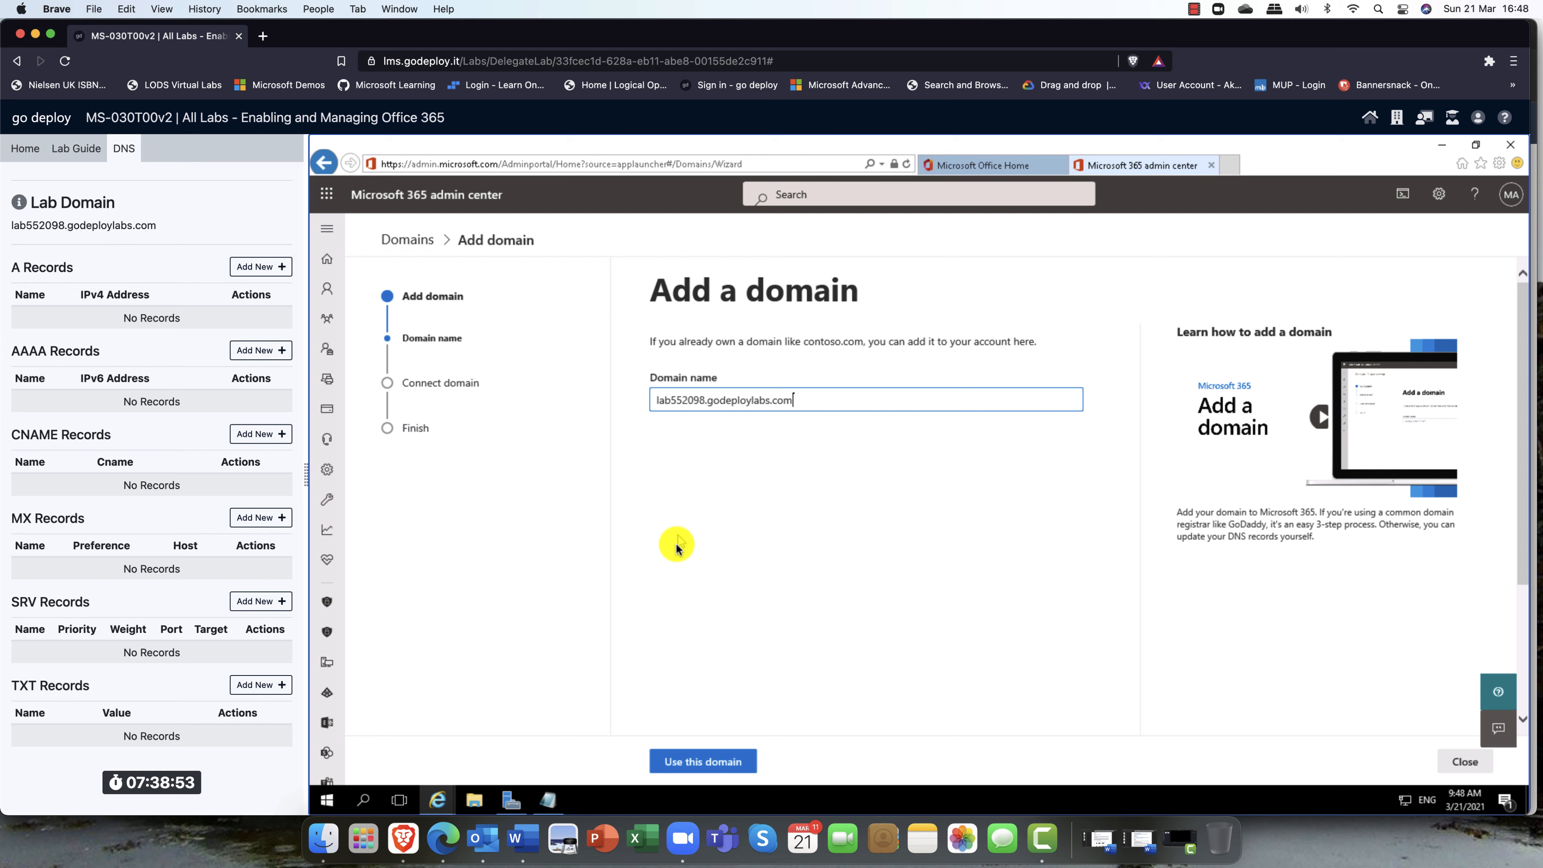
{"action": "left_click", "coordinate": [719, 767]}
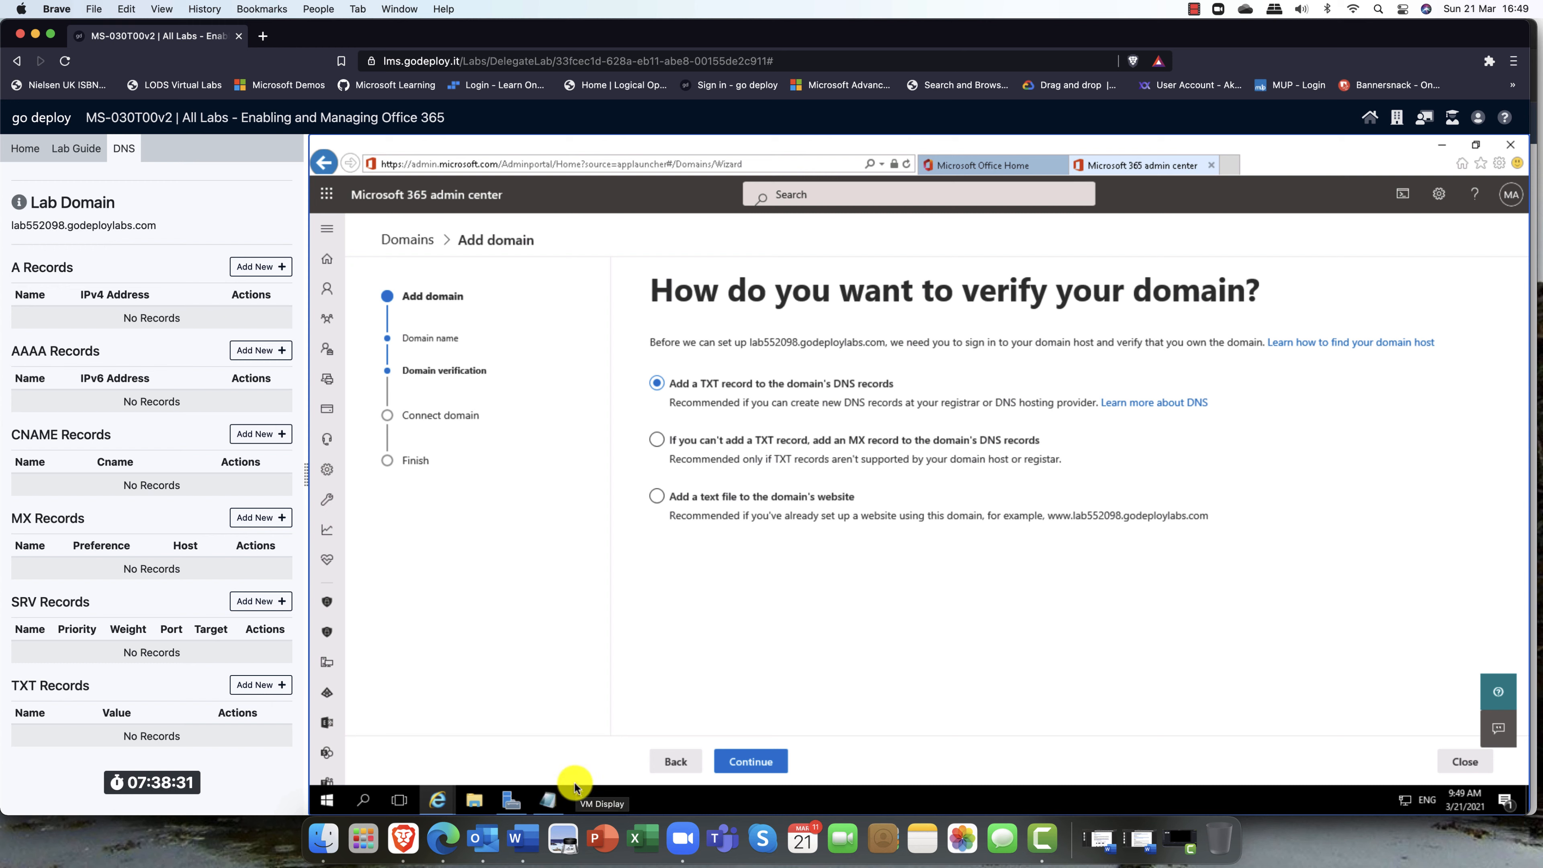
Step: Choose adding a TXT record to the domain's DNS records as the verification method and continue to the record values
{"action": "left_click", "coordinate": [655, 497]}
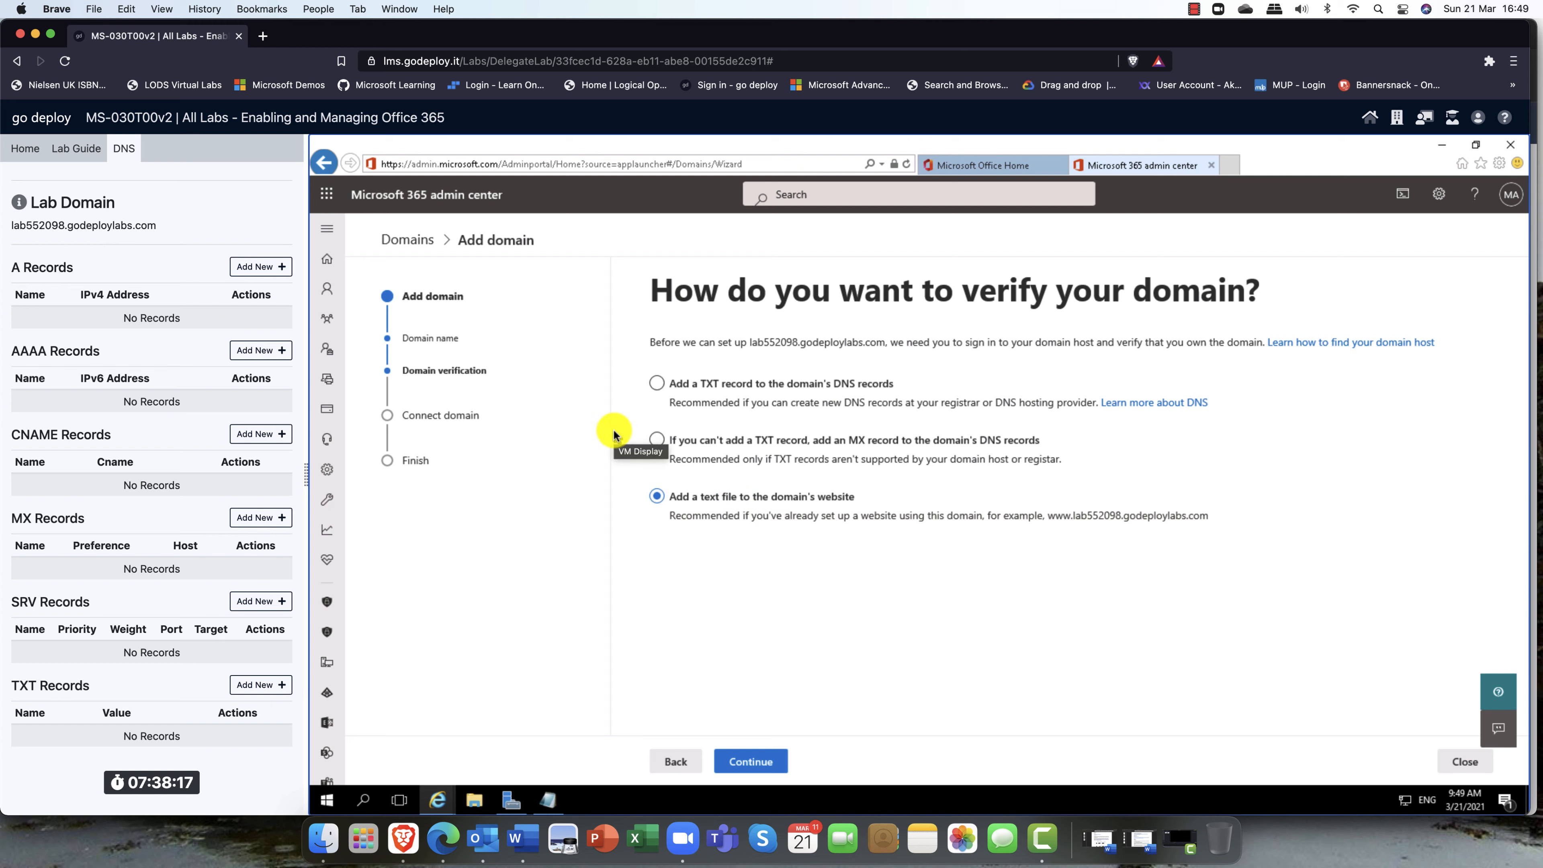
{"action": "left_click", "coordinate": [725, 384]}
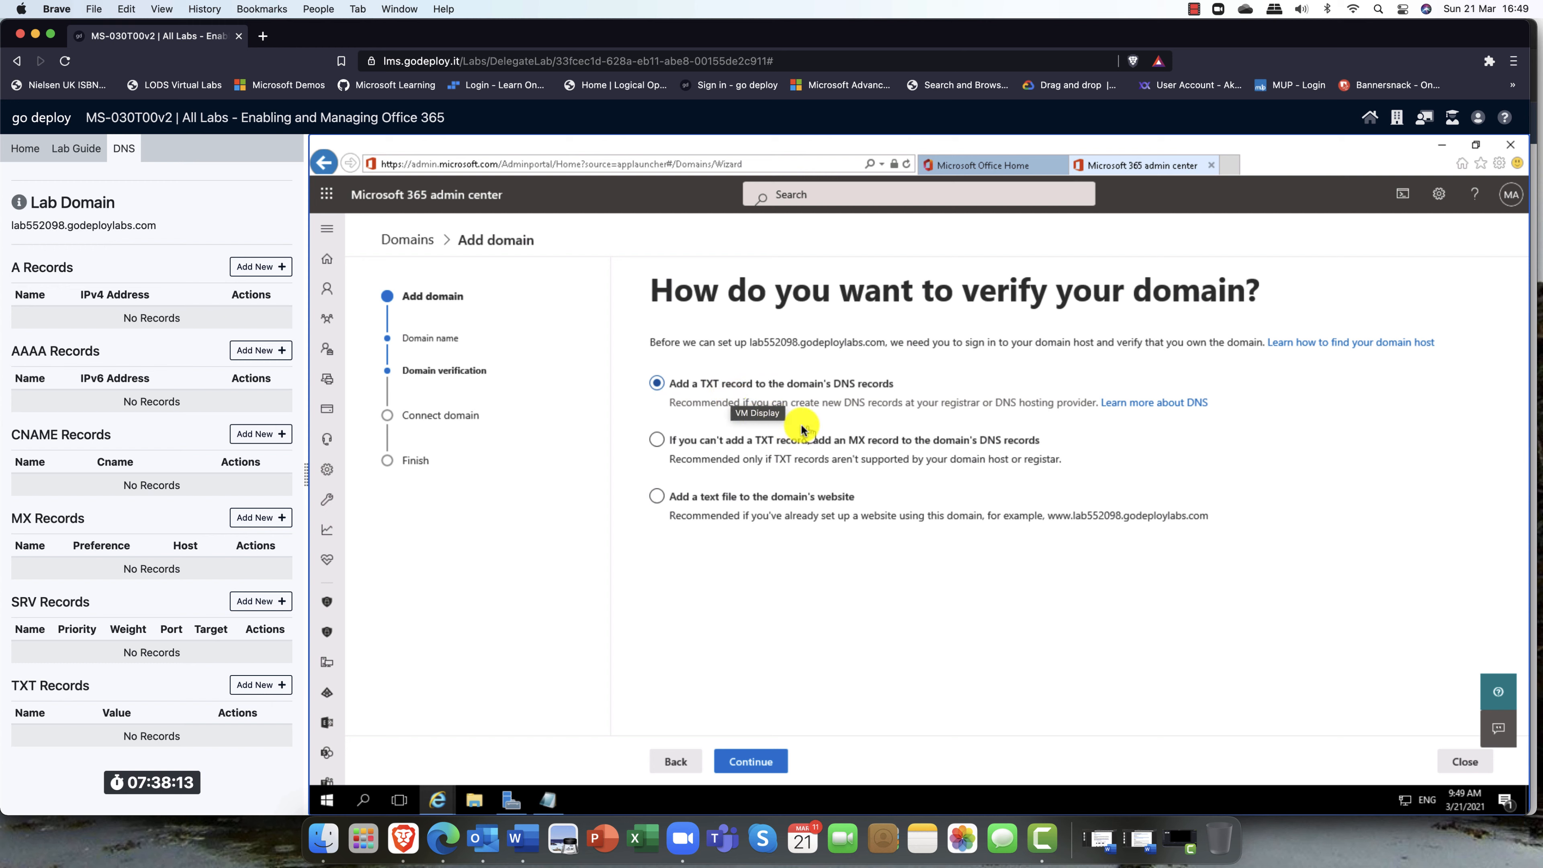
{"action": "left_click", "coordinate": [909, 444]}
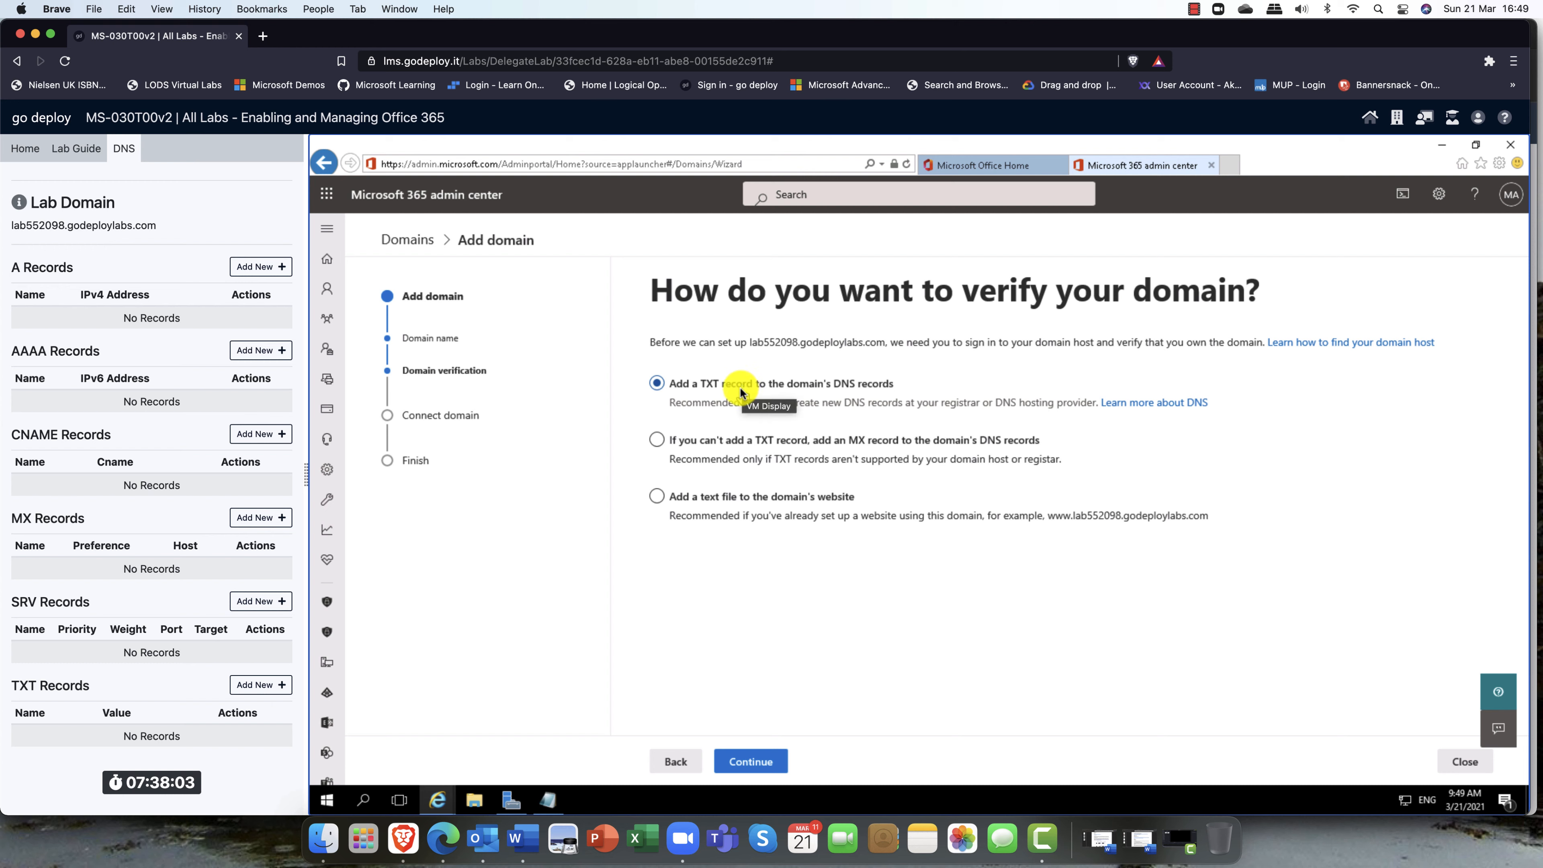
{"action": "left_click", "coordinate": [763, 763]}
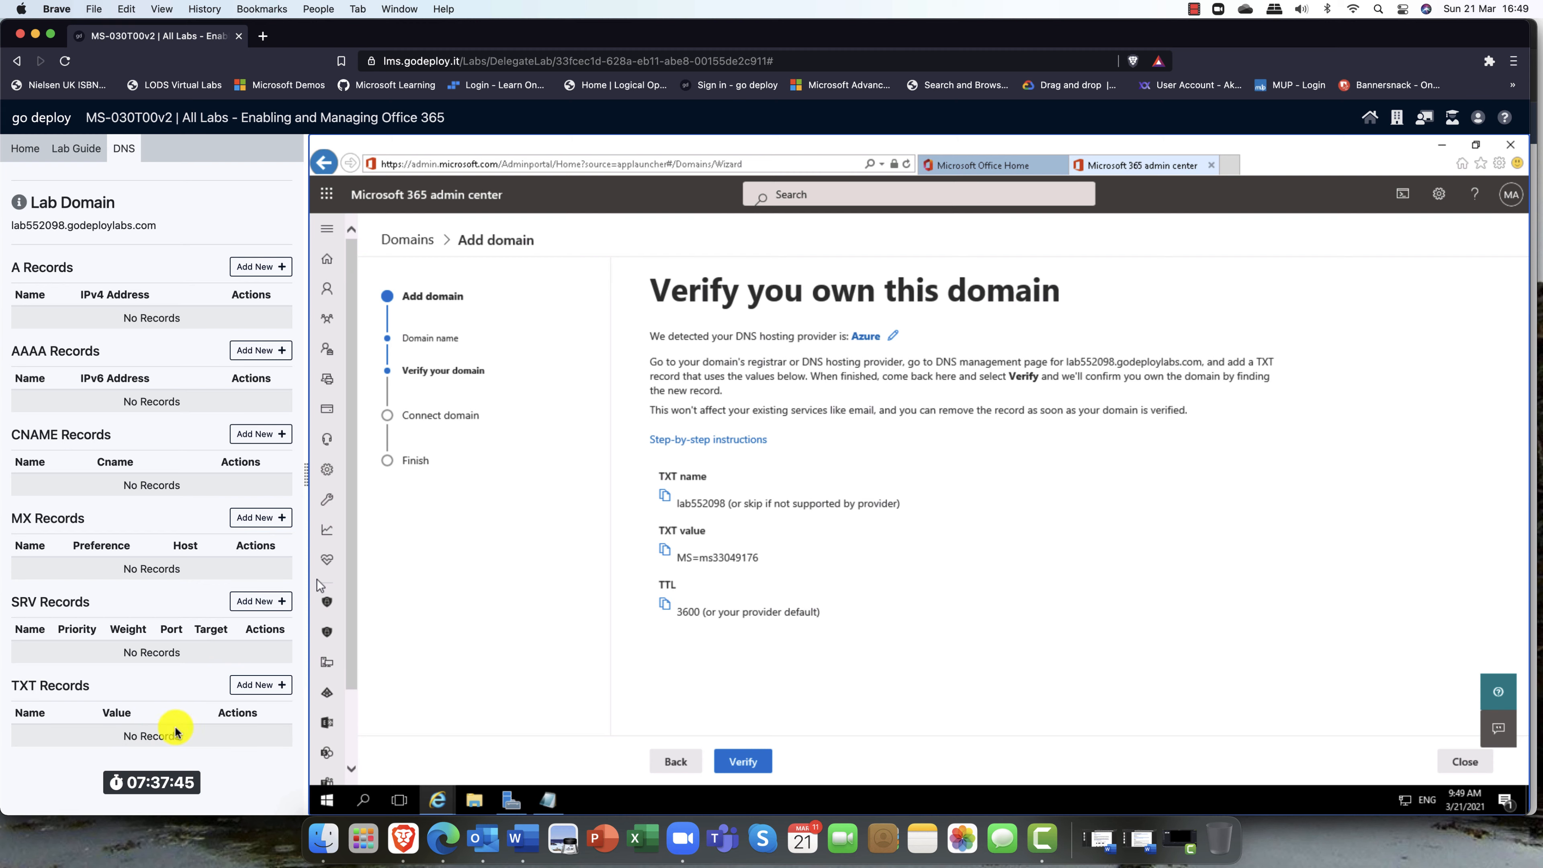
Step: Add and save a DNS TXT record for the lab domain with the name @ and the domain verification code as its value
{"action": "left_click", "coordinate": [254, 685]}
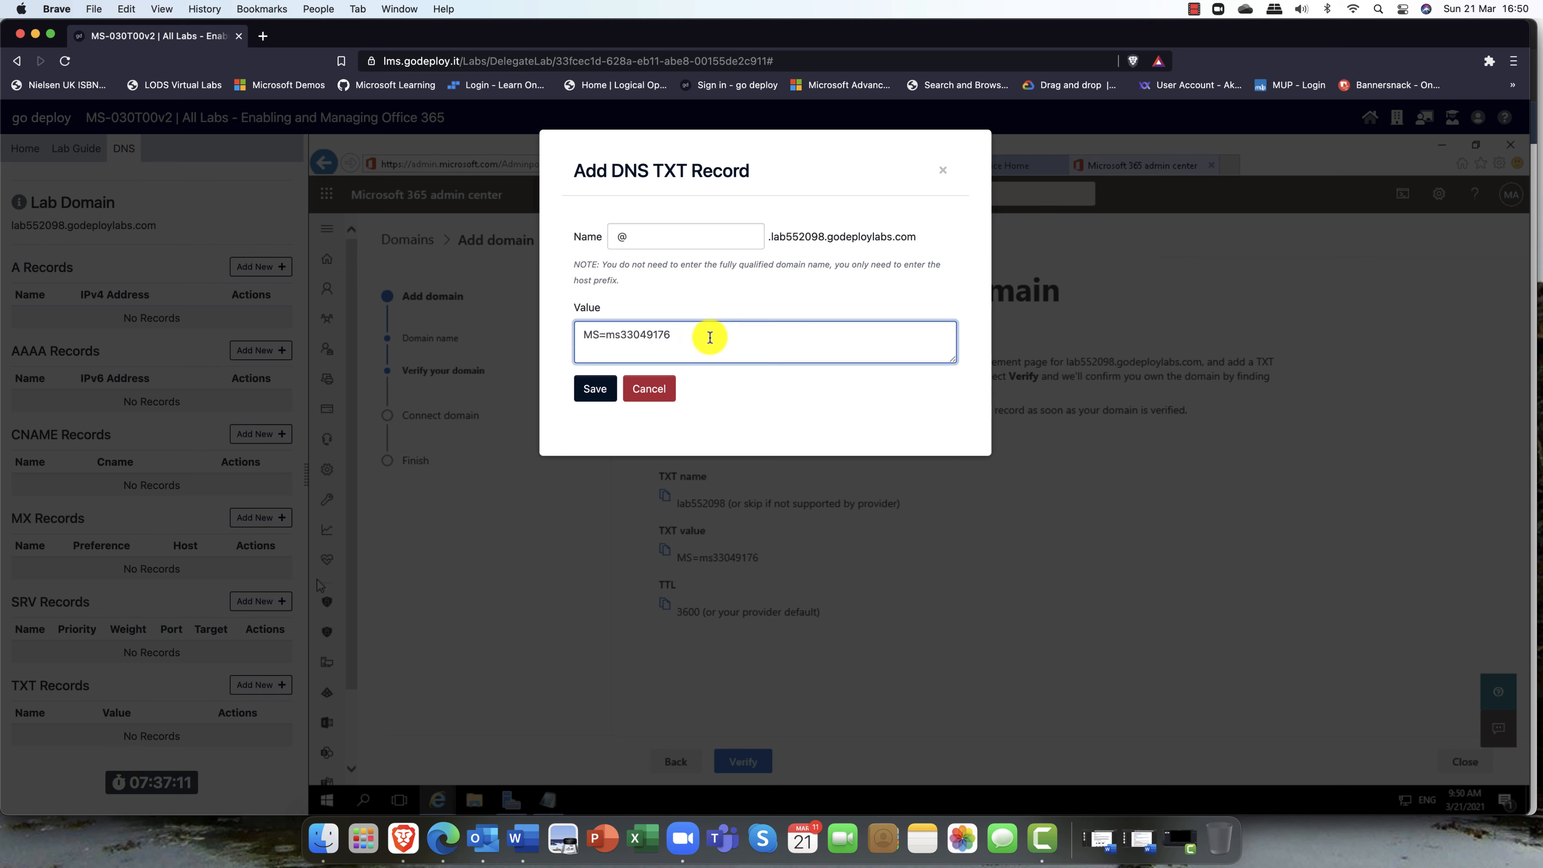
{"action": "left_click_drag", "start_coordinate": [706, 334], "coordinate": [544, 338]}
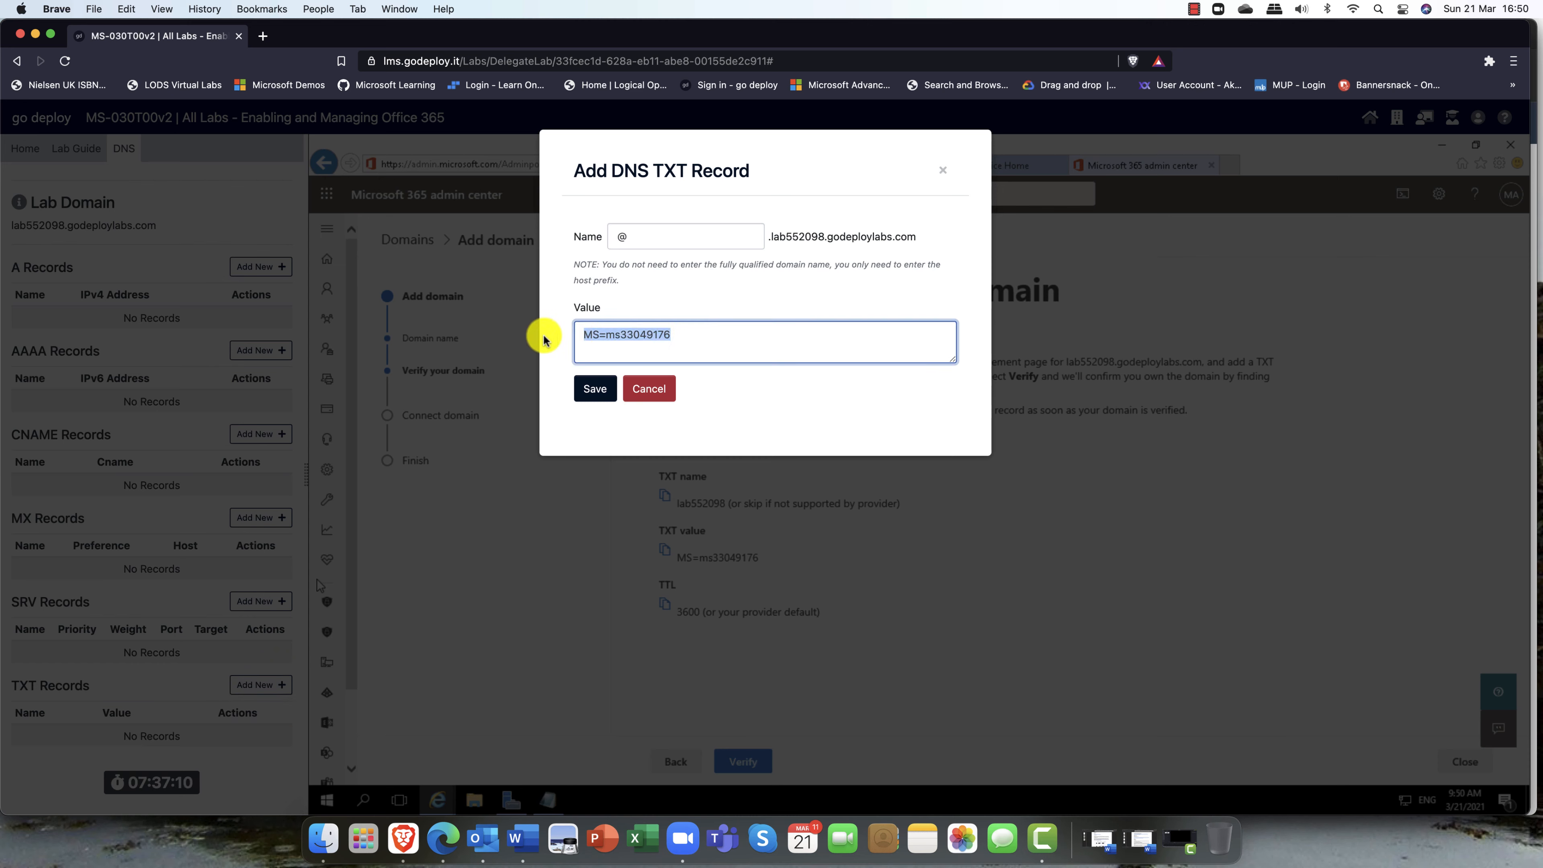
{"action": "left_click", "coordinate": [627, 335]}
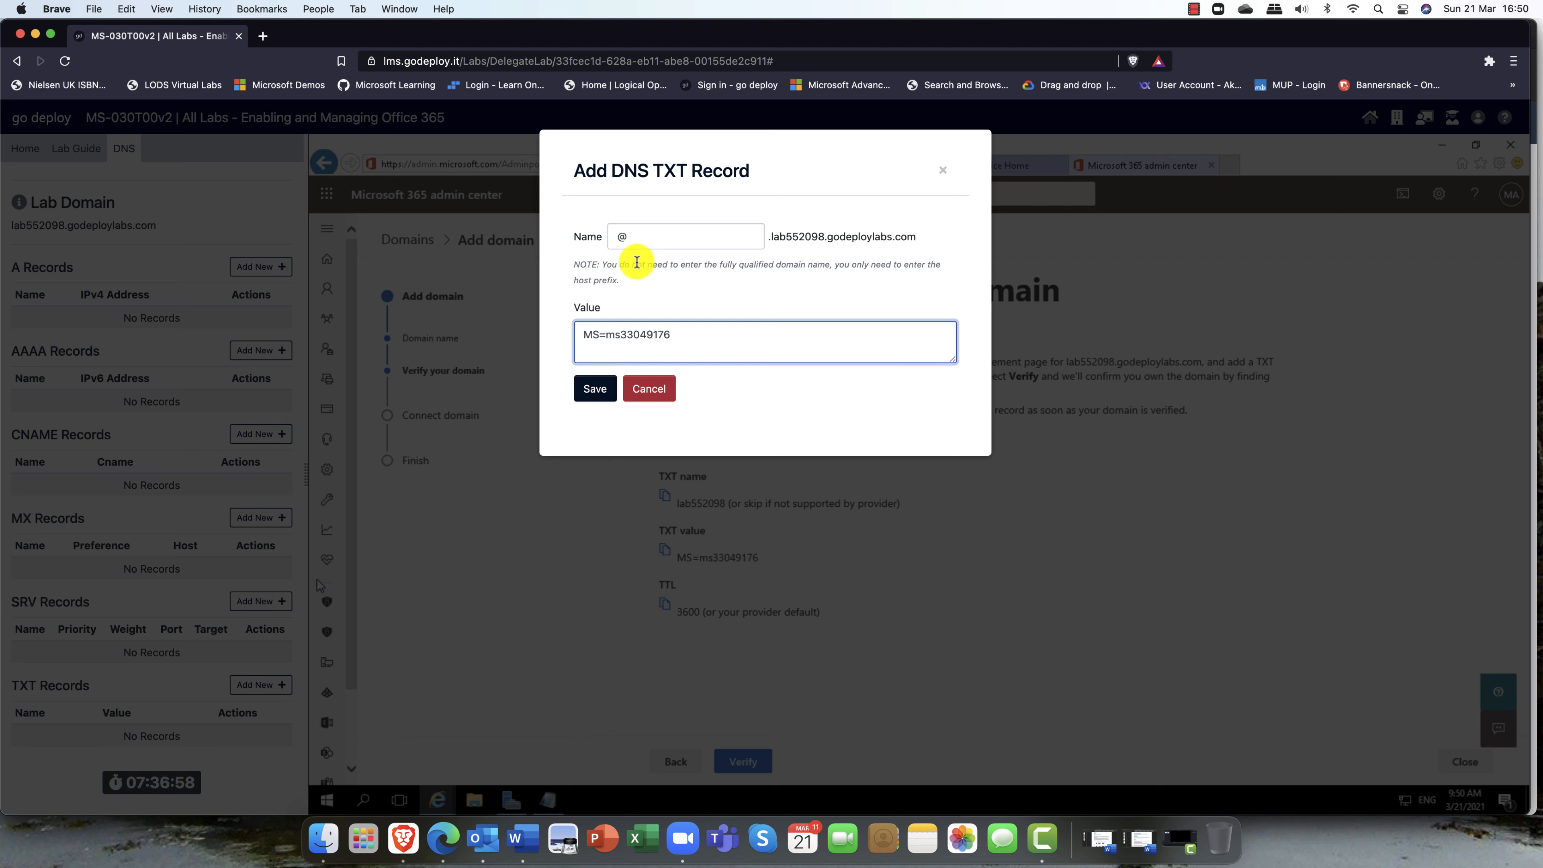
{"action": "left_click", "coordinate": [629, 238]}
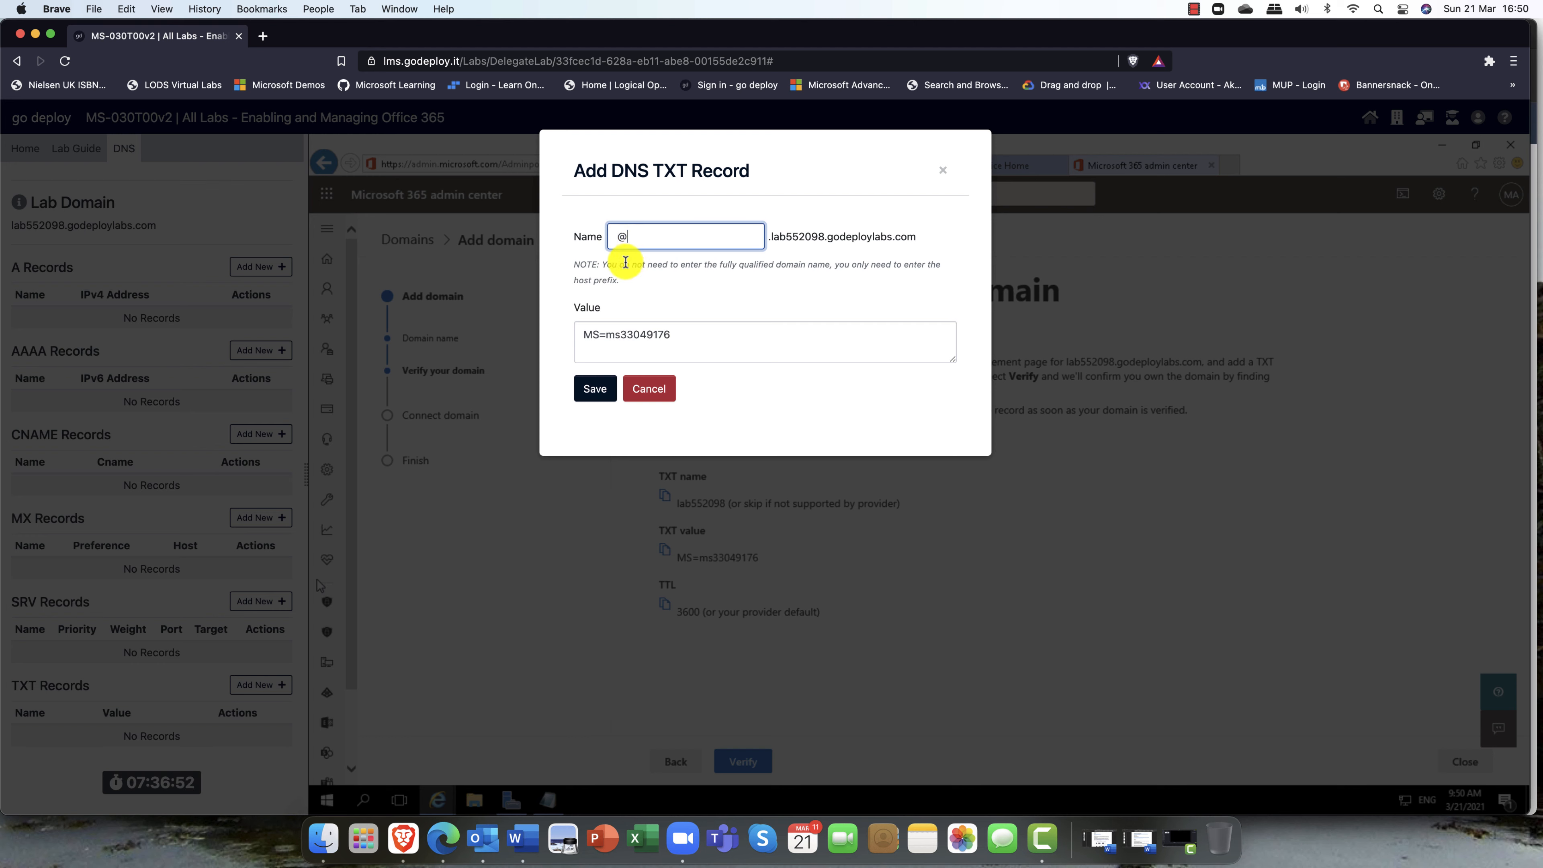
{"action": "left_click", "coordinate": [589, 390]}
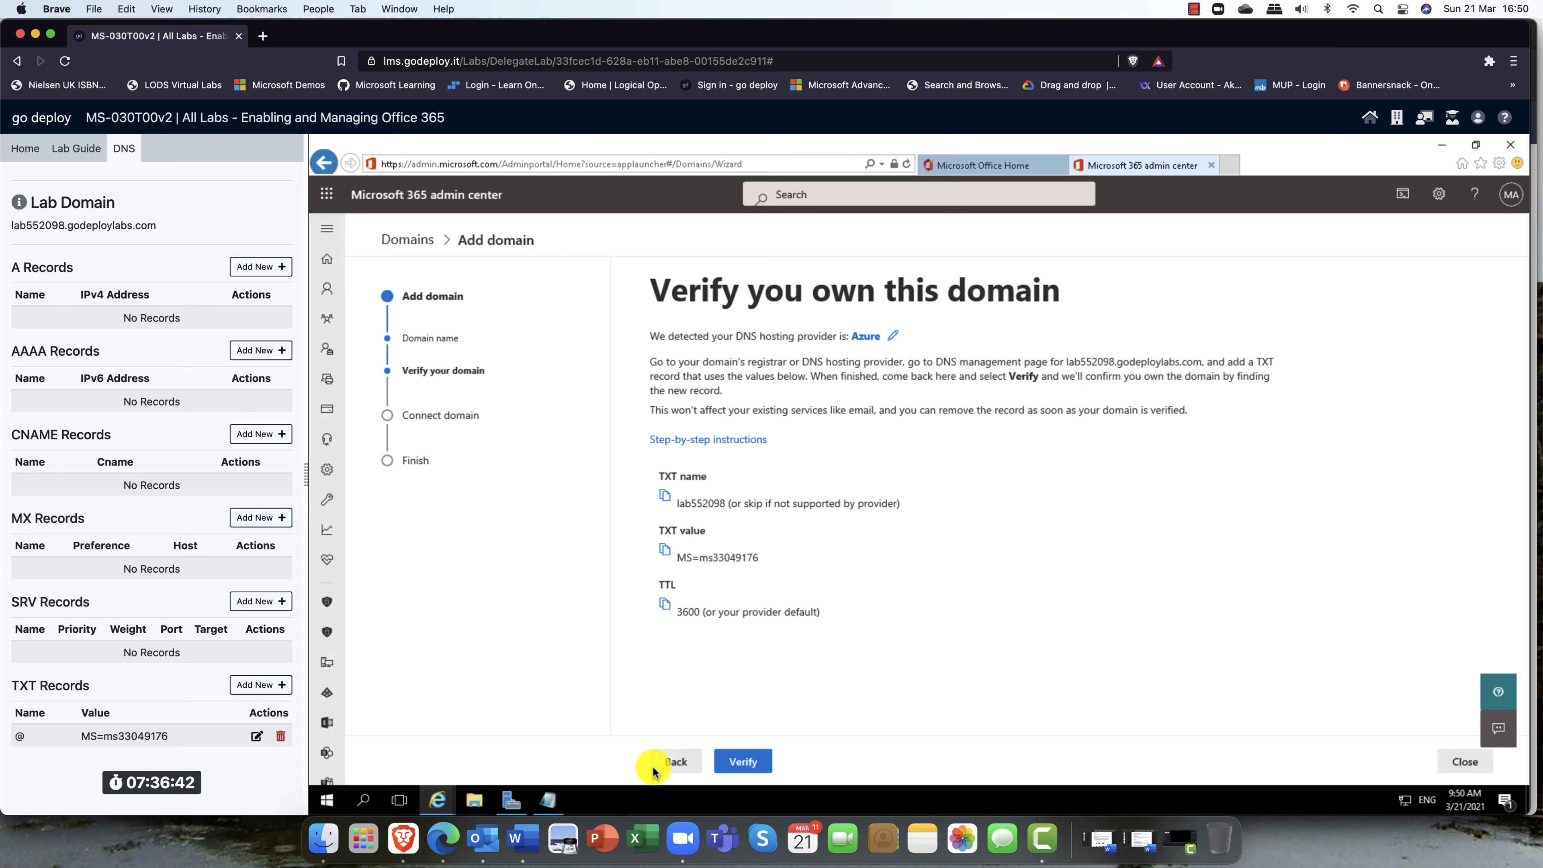
Step: Verify ownership of the domain and continue with adding your own DNS records to connect it
{"action": "left_click", "coordinate": [752, 762]}
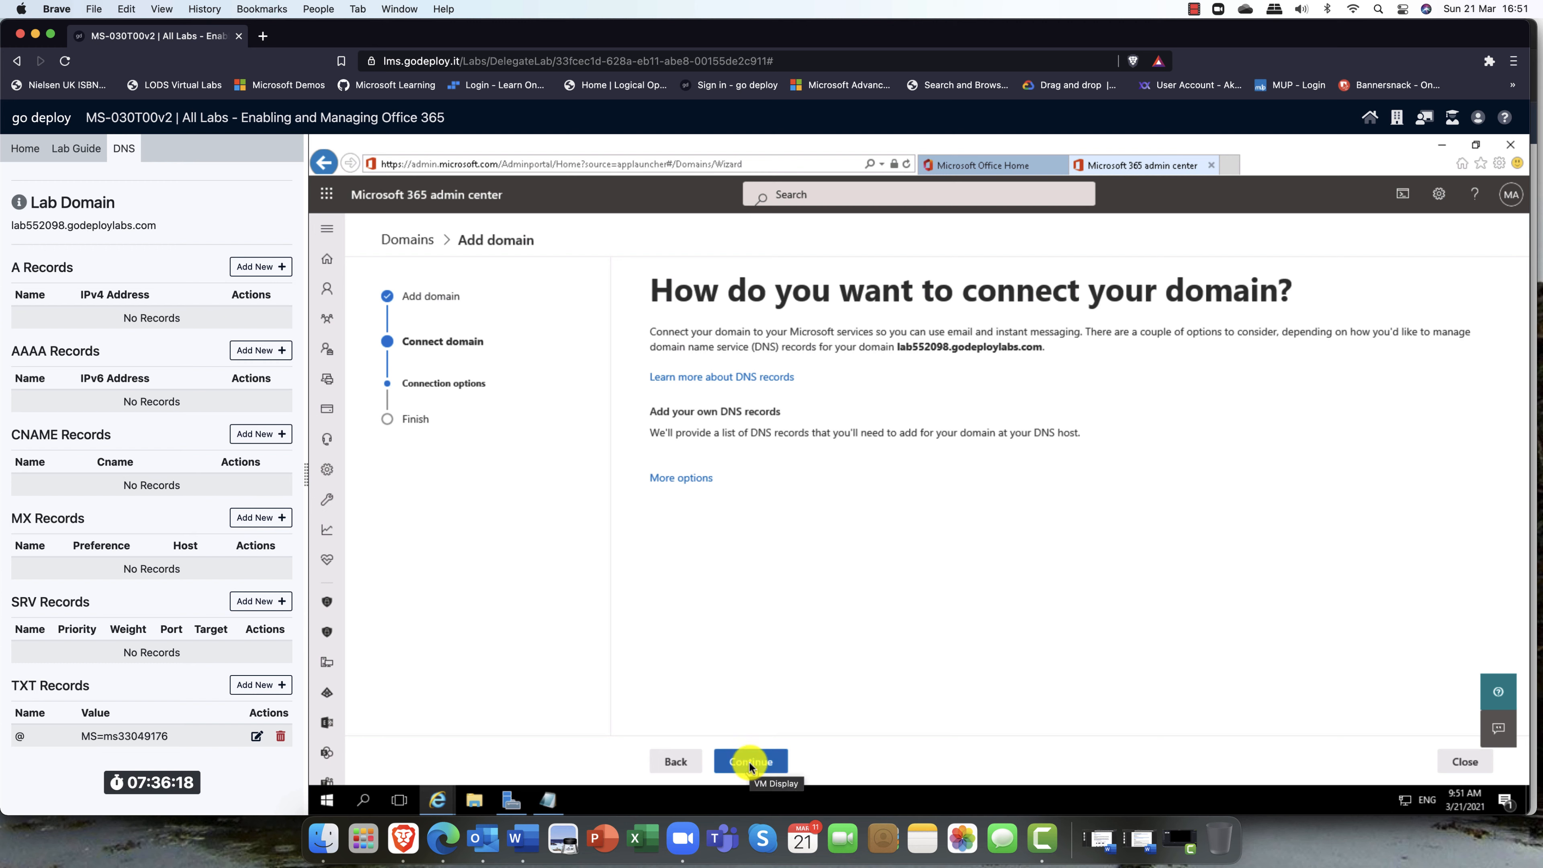
{"action": "left_click", "coordinate": [748, 761]}
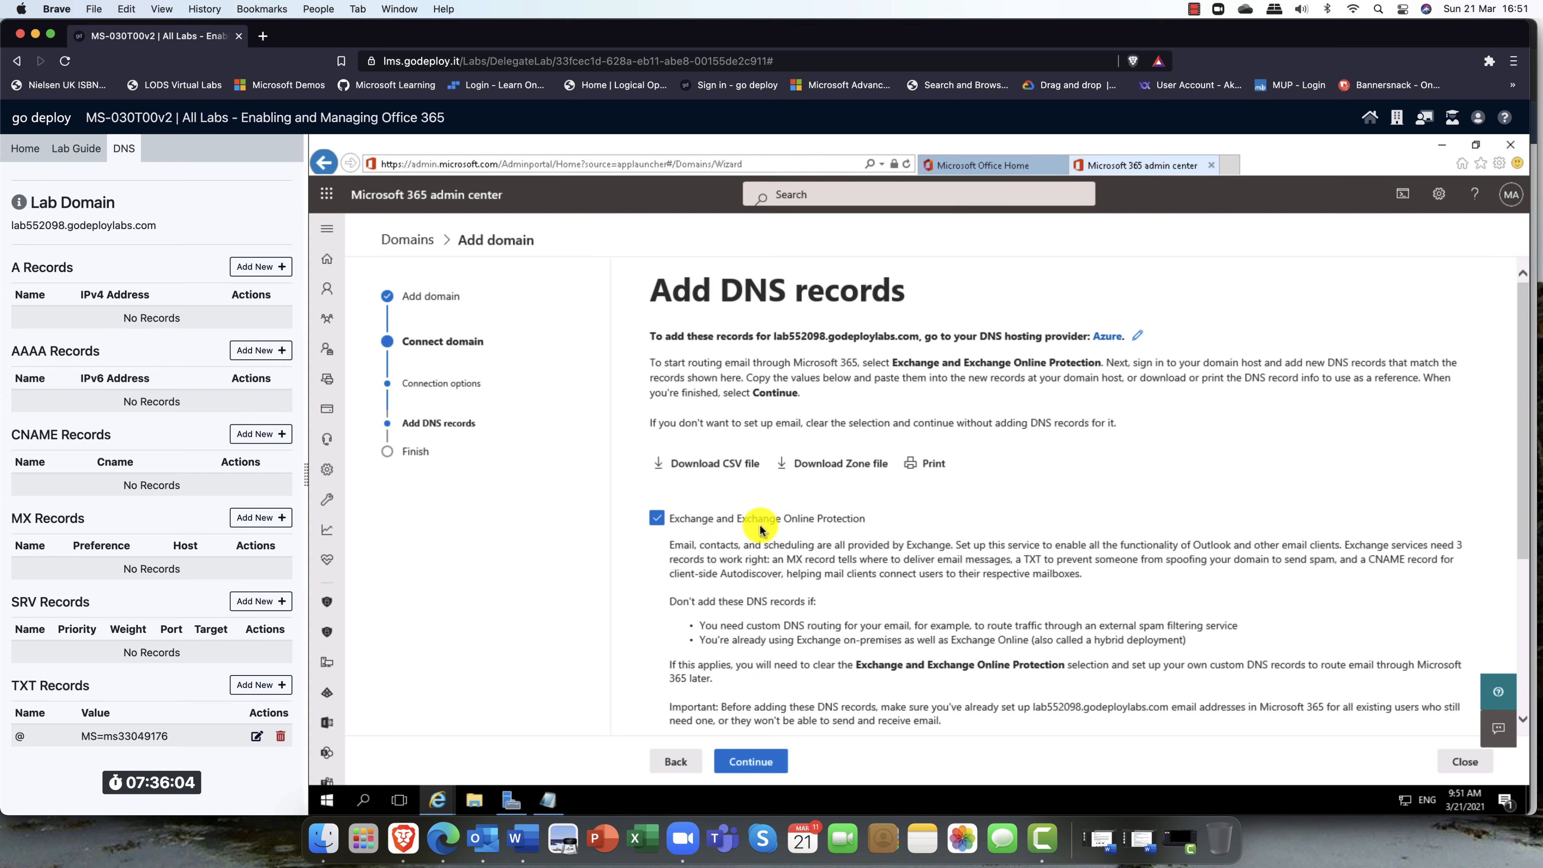
Step: Examine the Exchange and Exchange Online Protection section and the expected MX record's host name, target address, priority and TTL
{"action": "scroll", "coordinate": [760, 529], "scroll_direction": "down", "scroll_amount": 5}
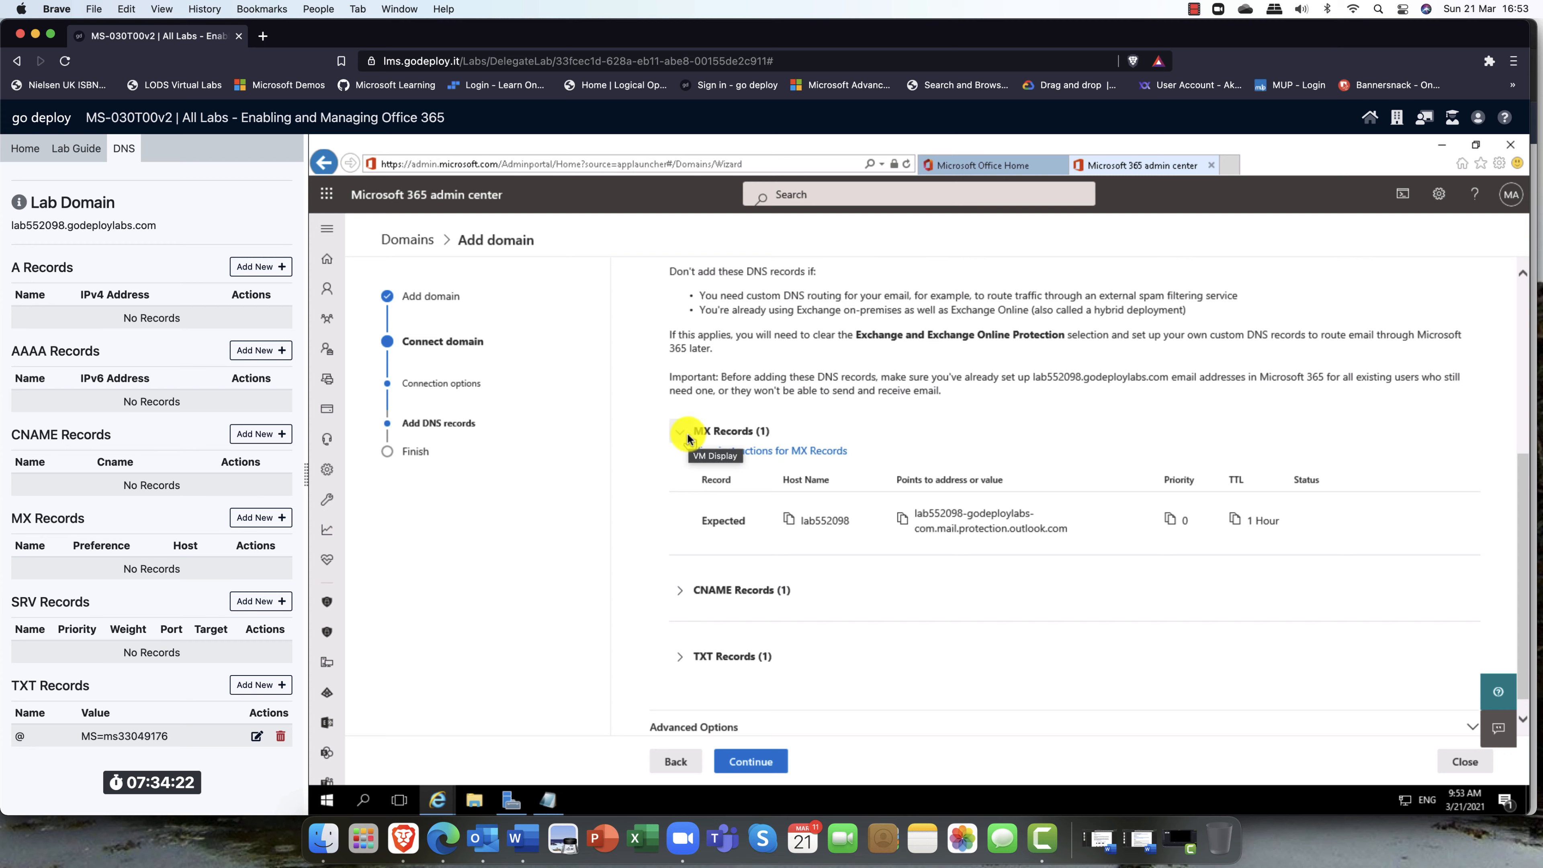
{"action": "left_click", "coordinate": [682, 433]}
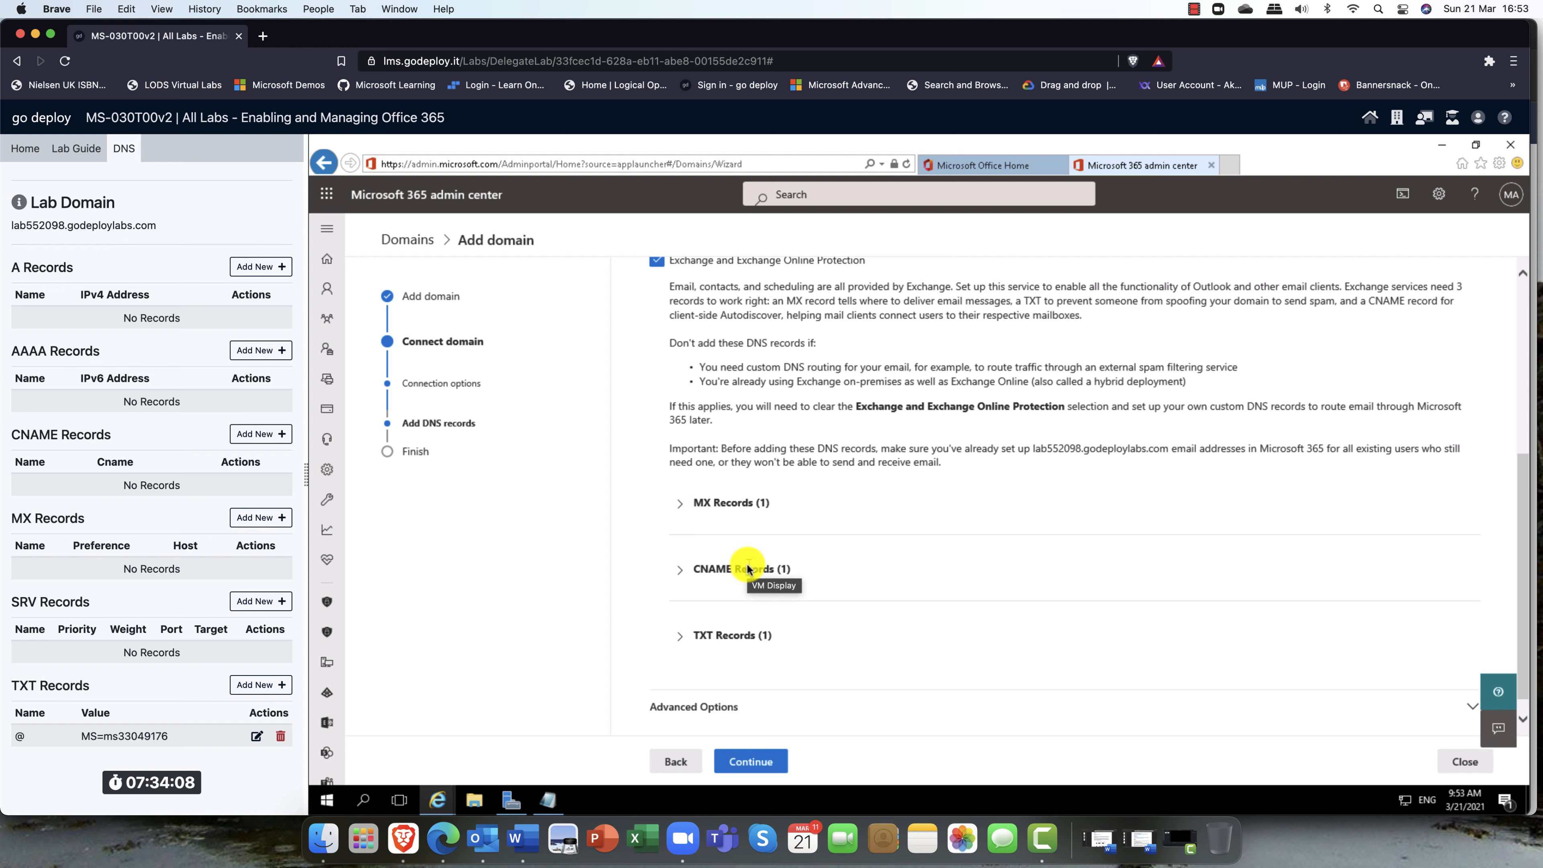
{"action": "left_click", "coordinate": [680, 501]}
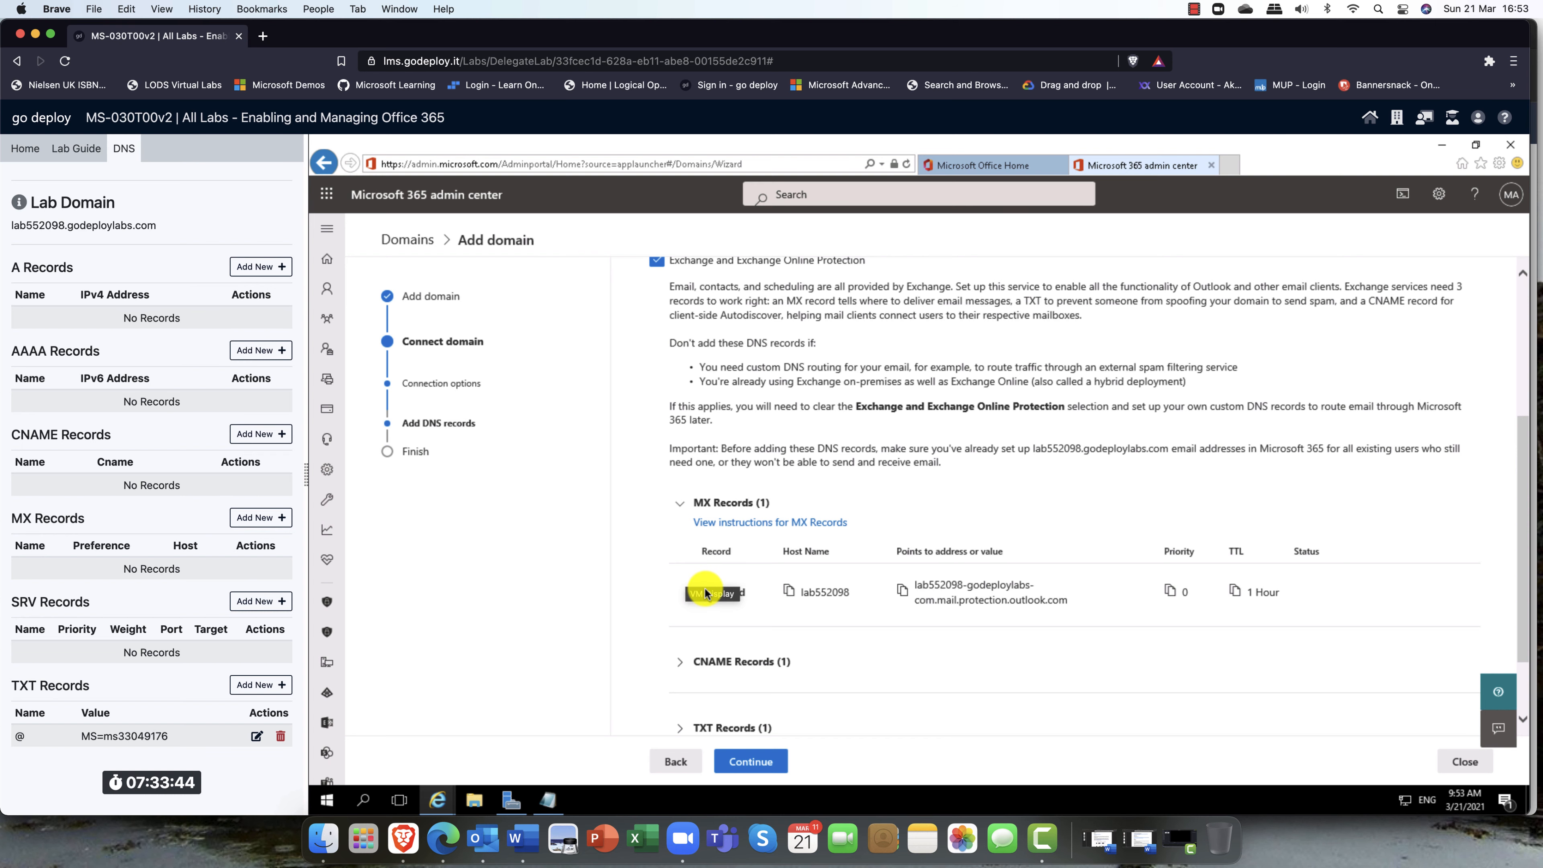
{"action": "scroll", "coordinate": [705, 589], "scroll_direction": "up", "scroll_amount": 4}
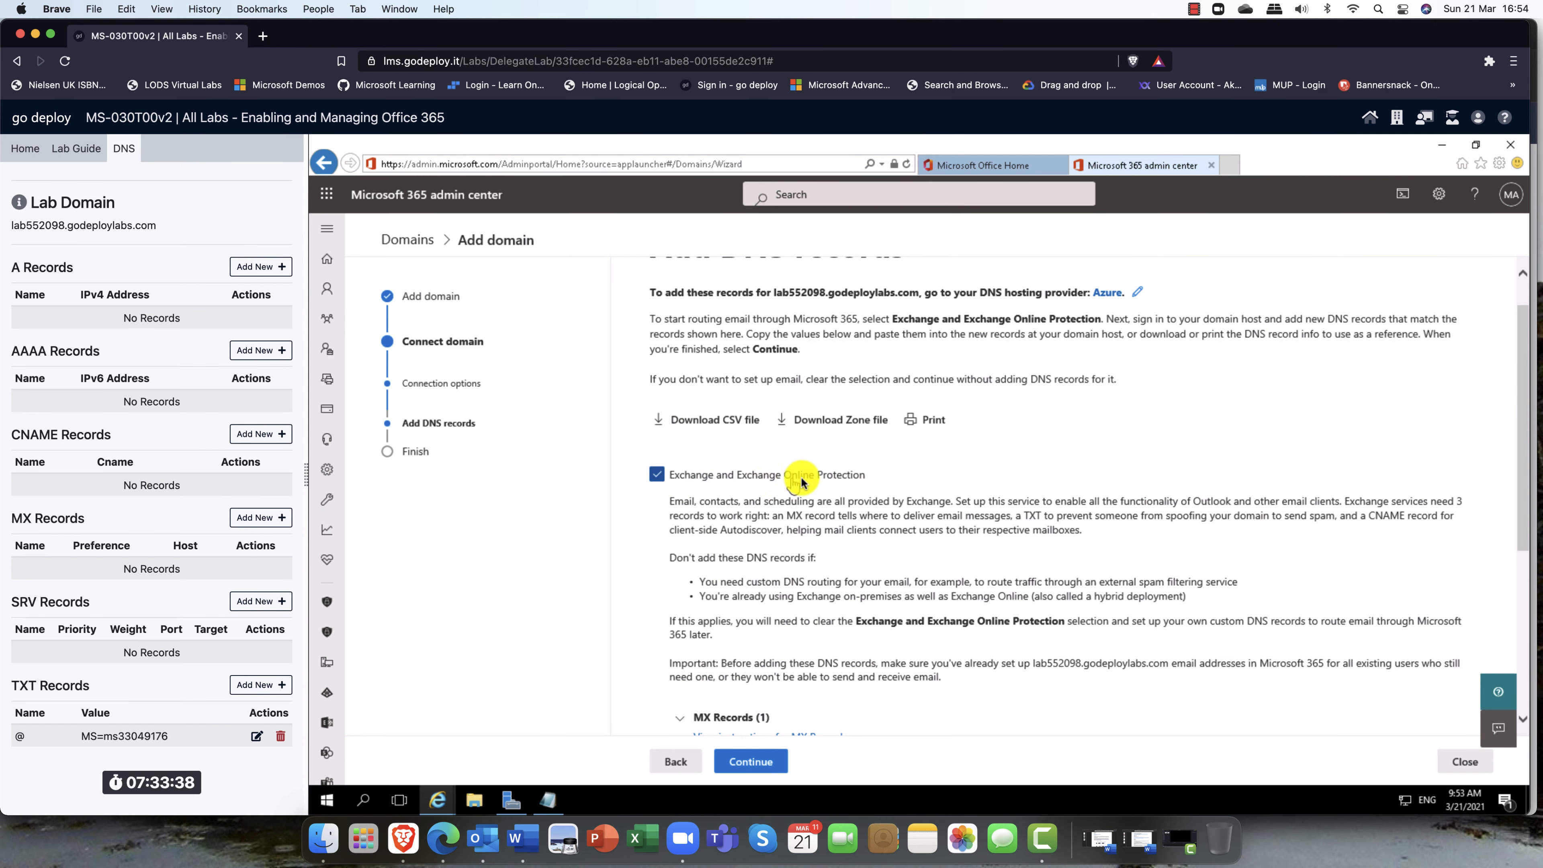
{"action": "scroll", "coordinate": [800, 480], "scroll_direction": "down", "scroll_amount": 5}
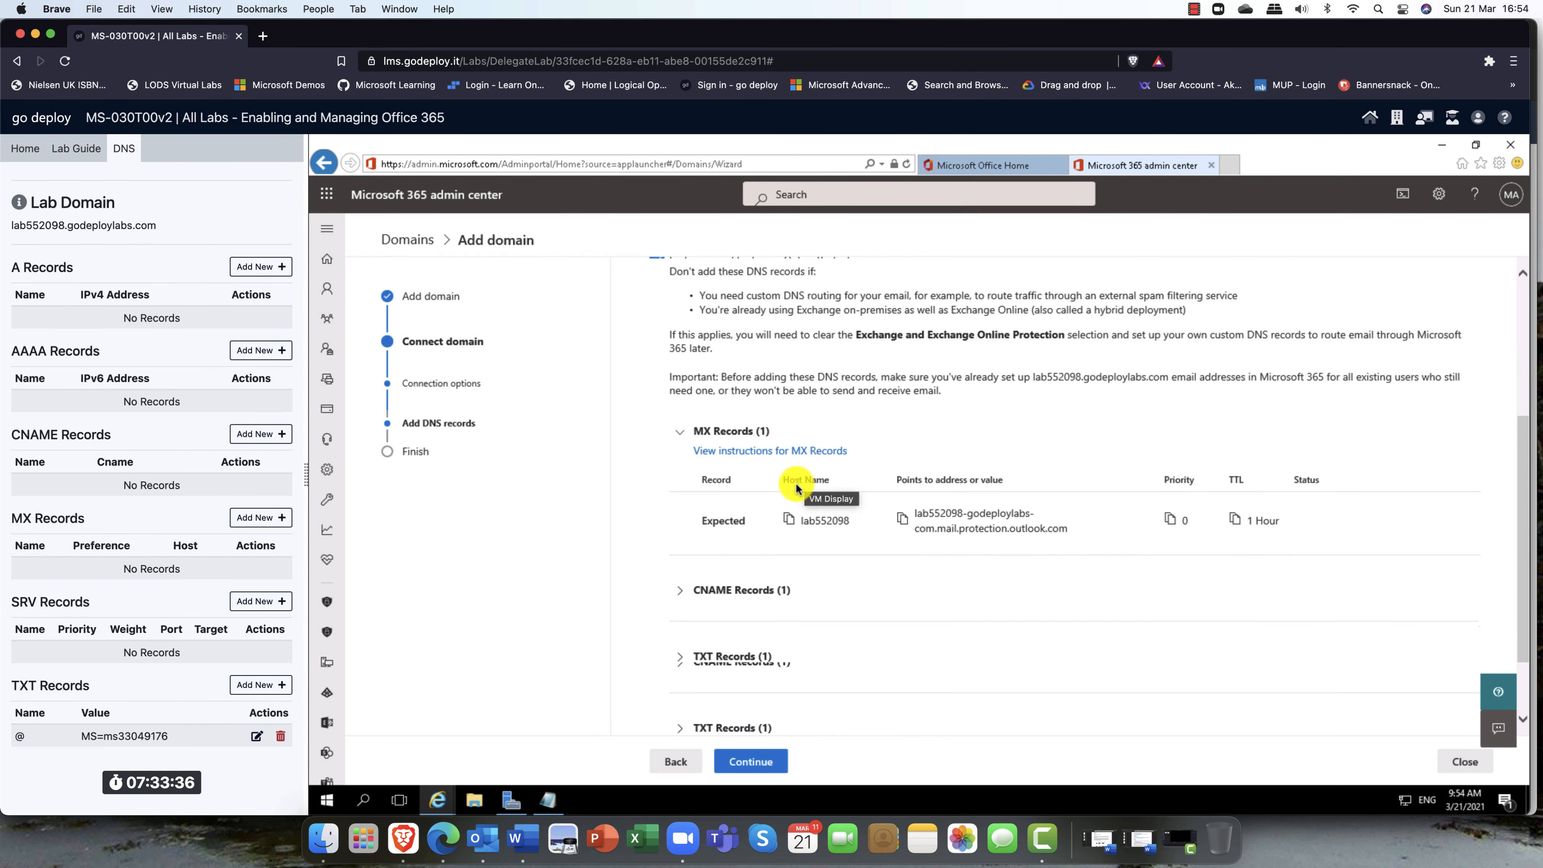
Step: Examine the expected CNAME and TXT records for Exchange and Exchange Online Protection, including their names, values and TTL
{"action": "left_click", "coordinate": [682, 432]}
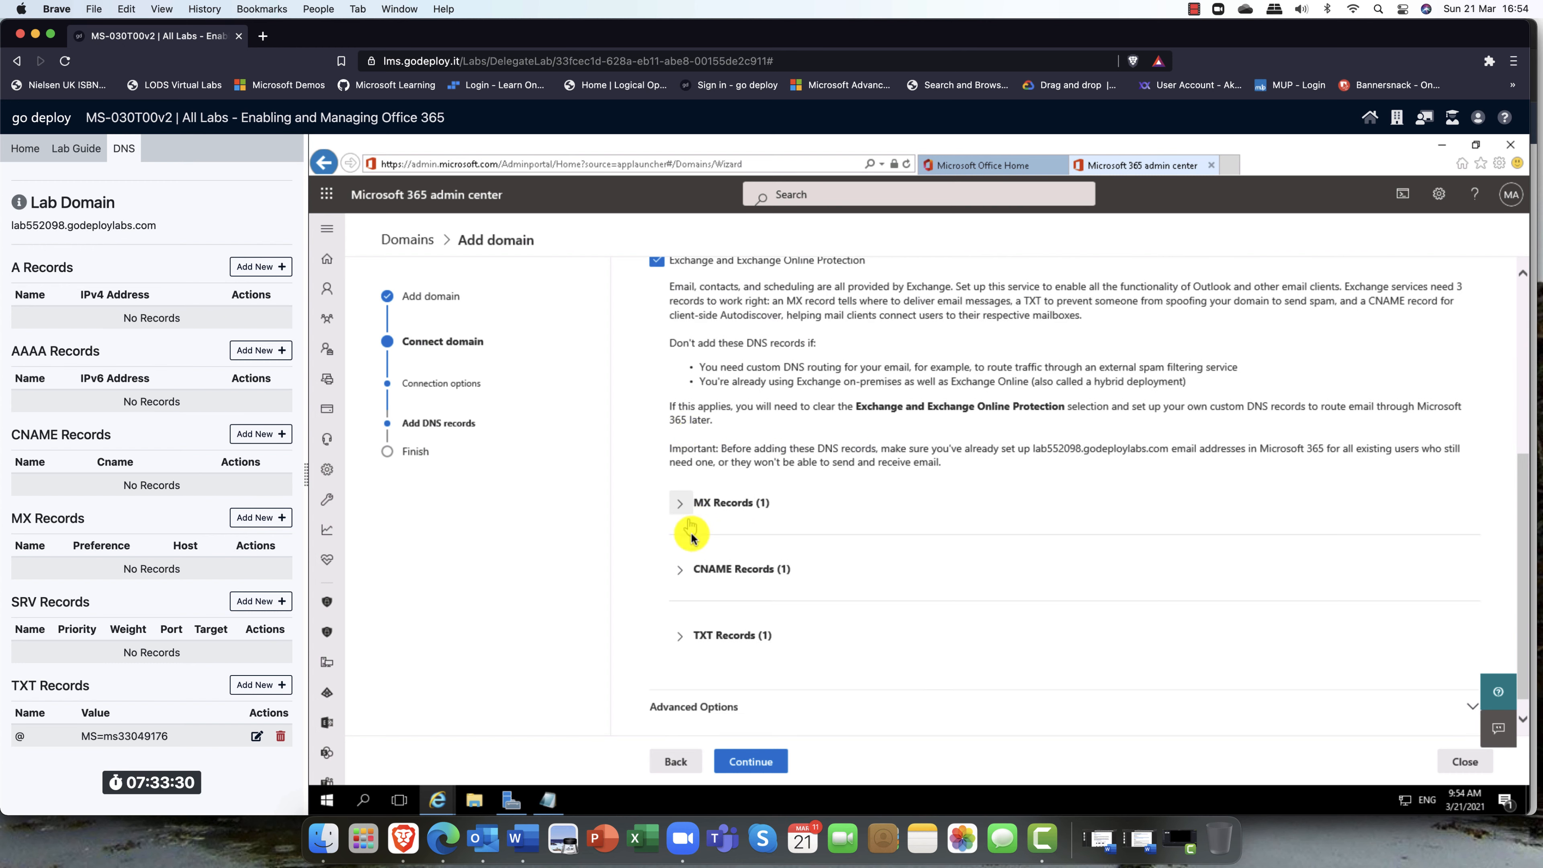
{"action": "left_click", "coordinate": [679, 571]}
{"action": "scroll", "coordinate": [721, 553], "scroll_direction": "down", "scroll_amount": 1}
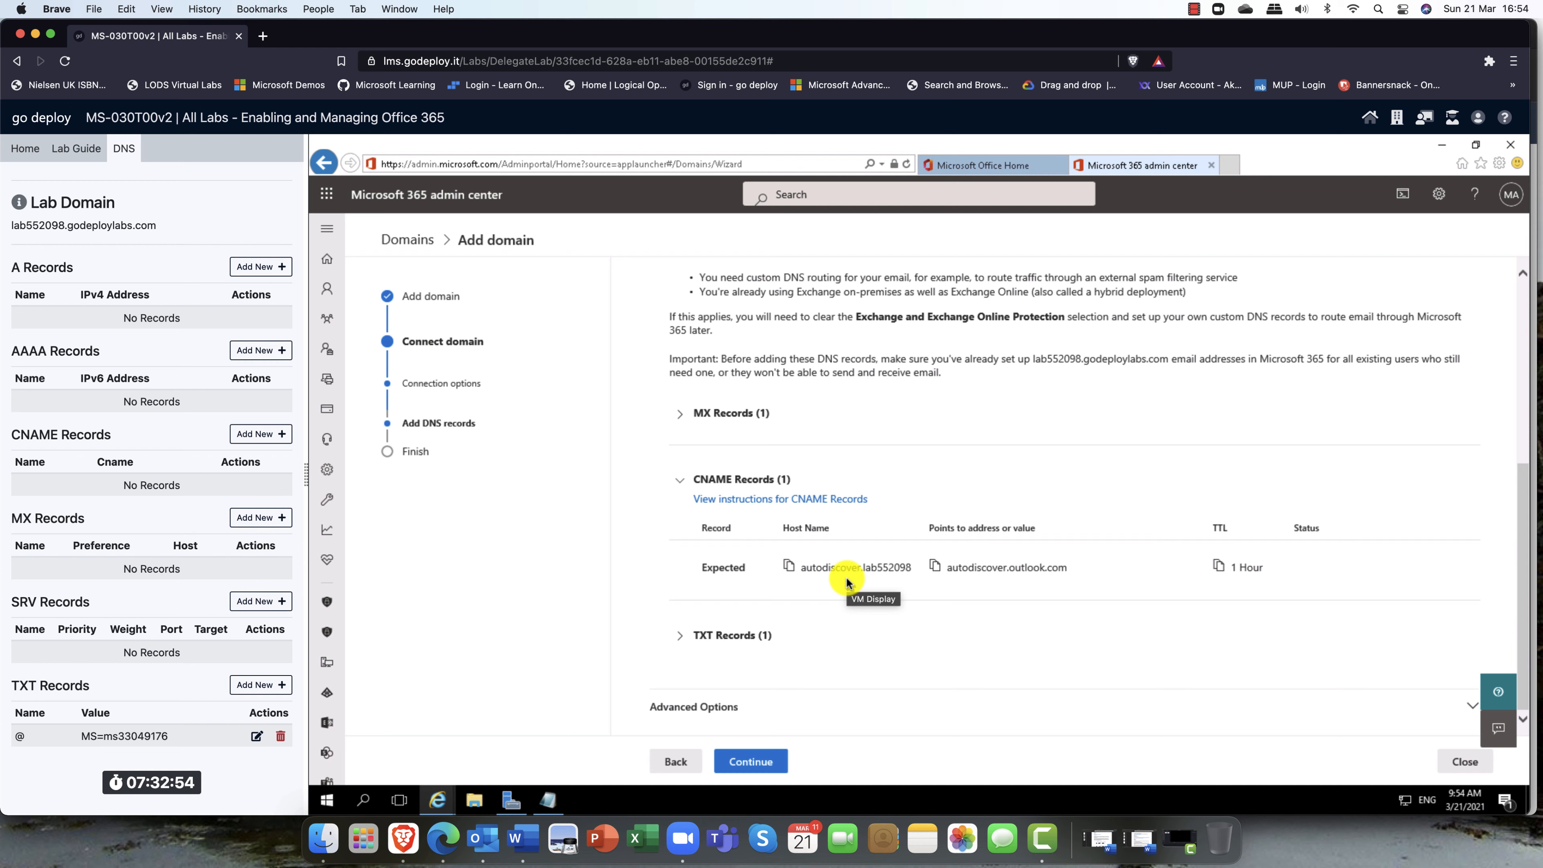
{"action": "left_click", "coordinate": [678, 482]}
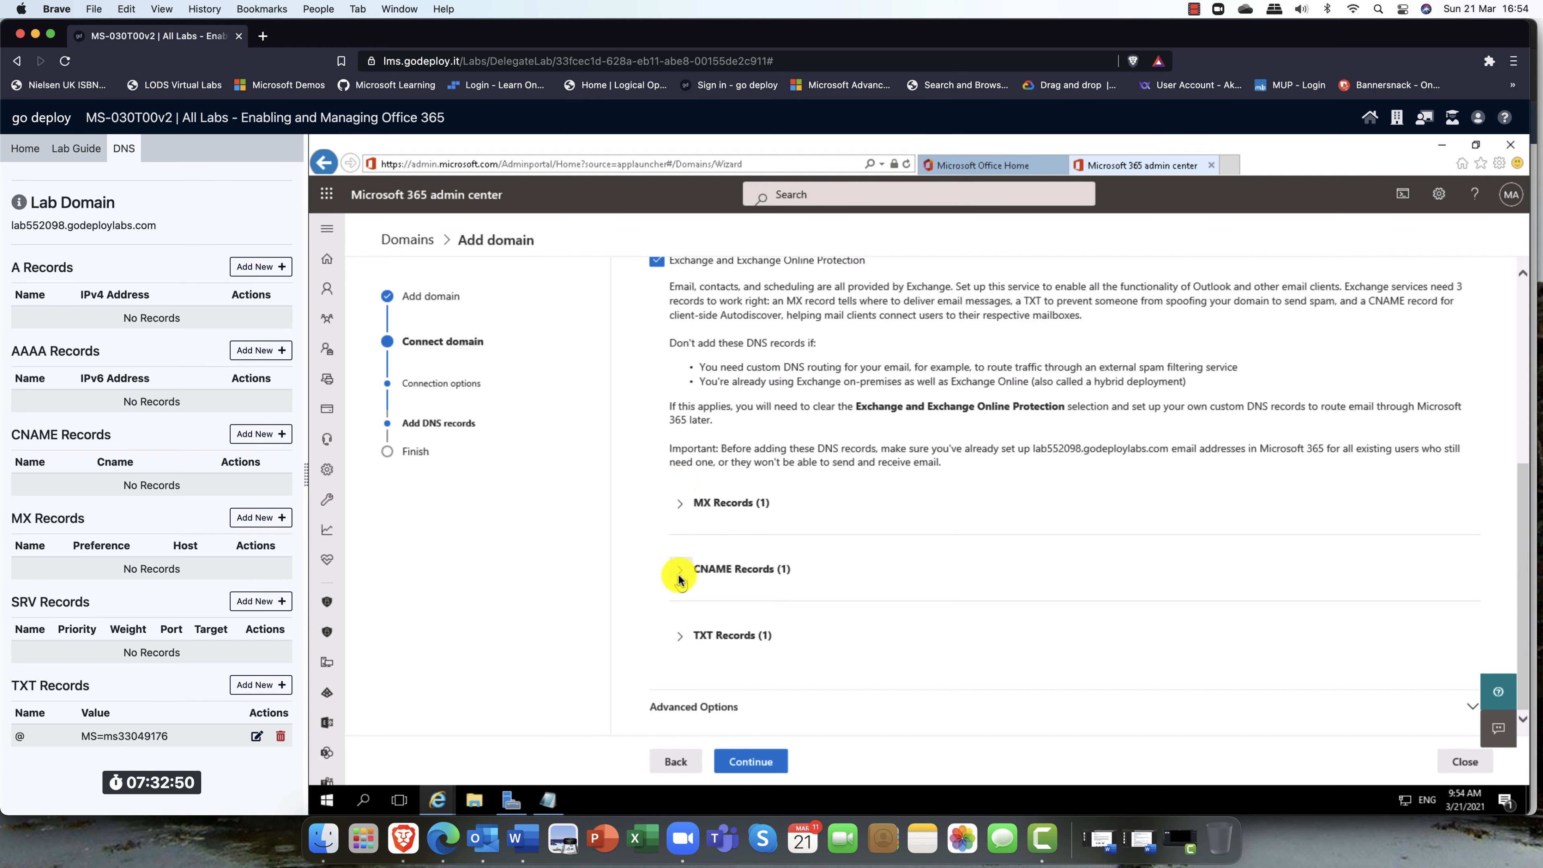
{"action": "left_click", "coordinate": [678, 635]}
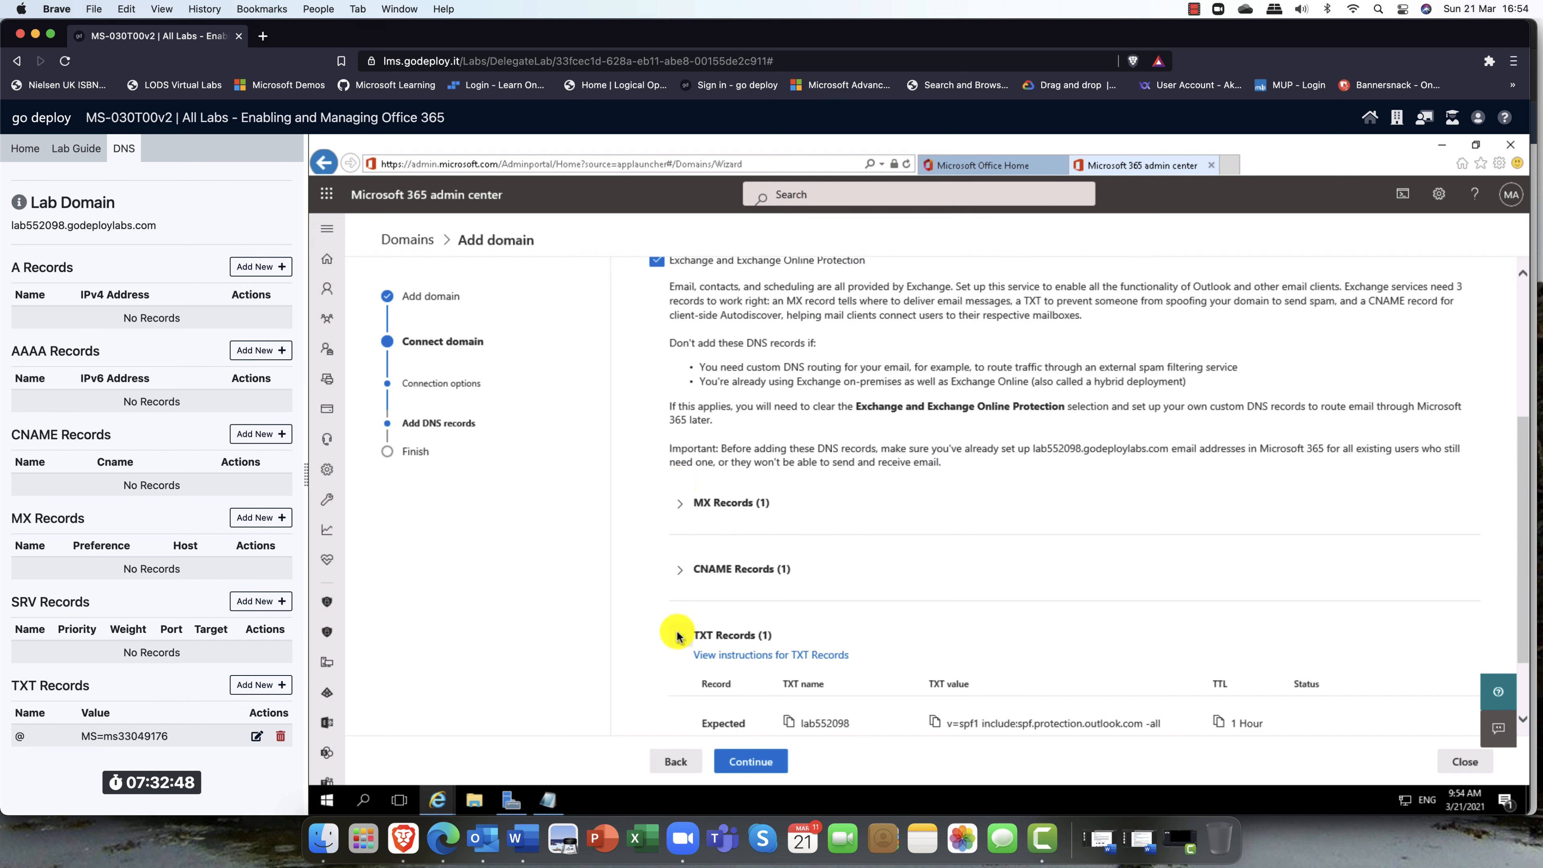
{"action": "scroll", "coordinate": [705, 595], "scroll_direction": "down", "scroll_amount": 3}
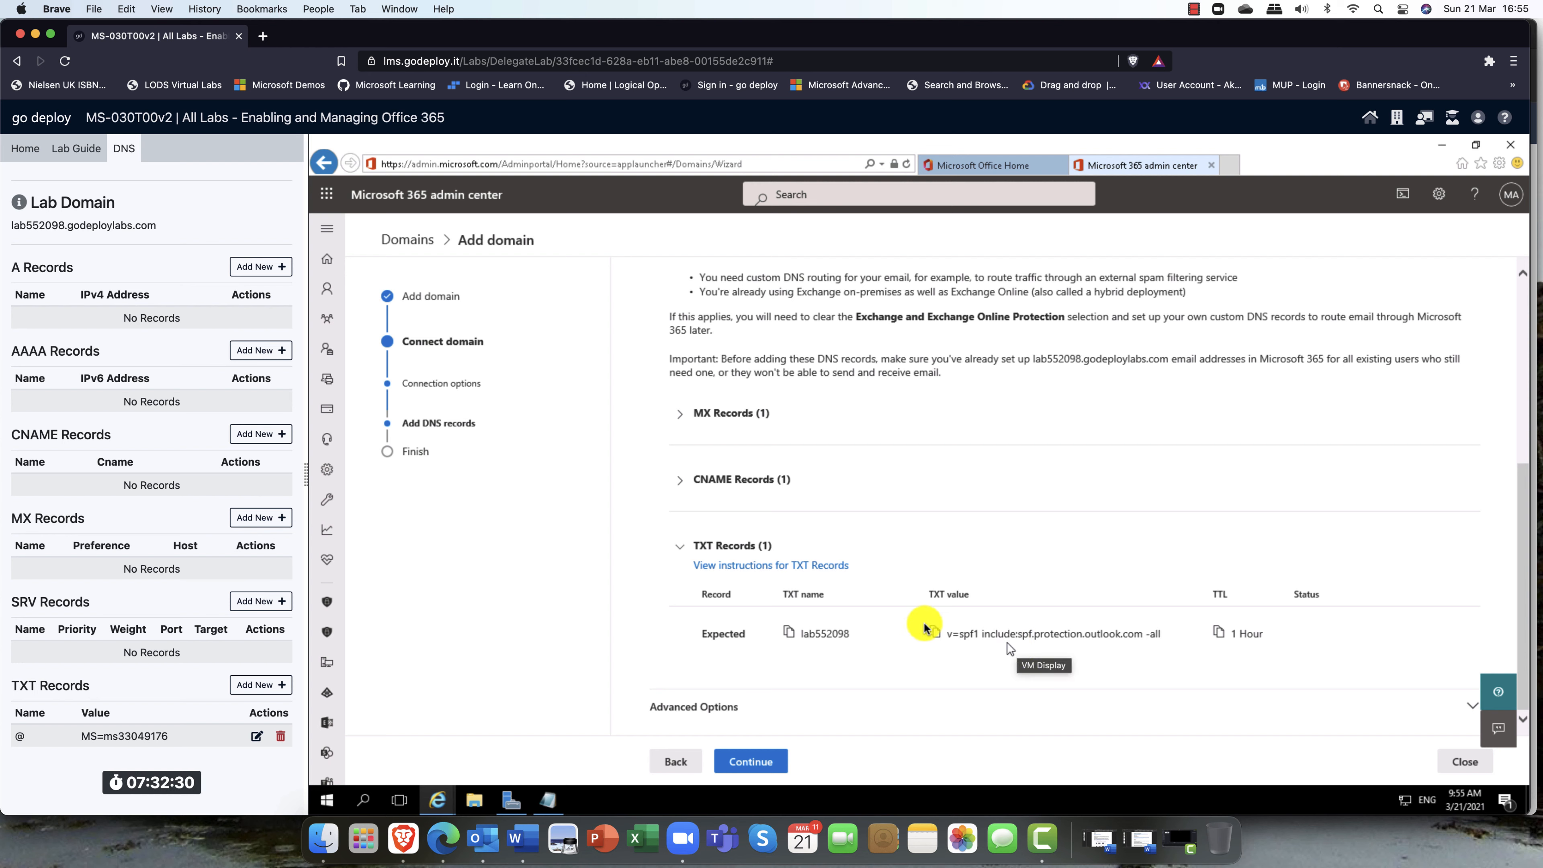
{"action": "left_click", "coordinate": [678, 550]}
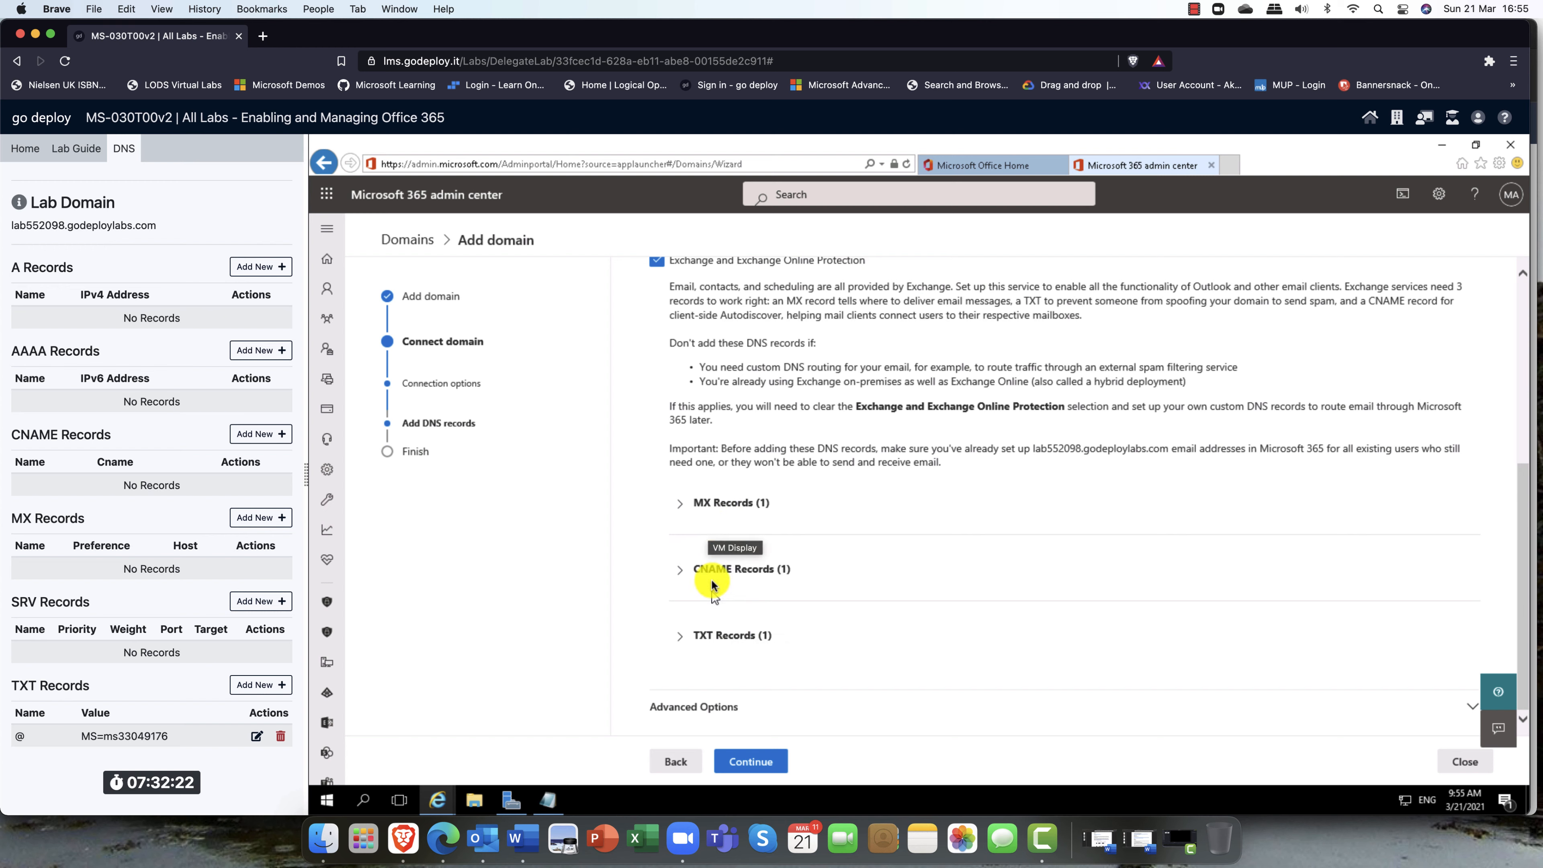
{"action": "left_click", "coordinate": [680, 572]}
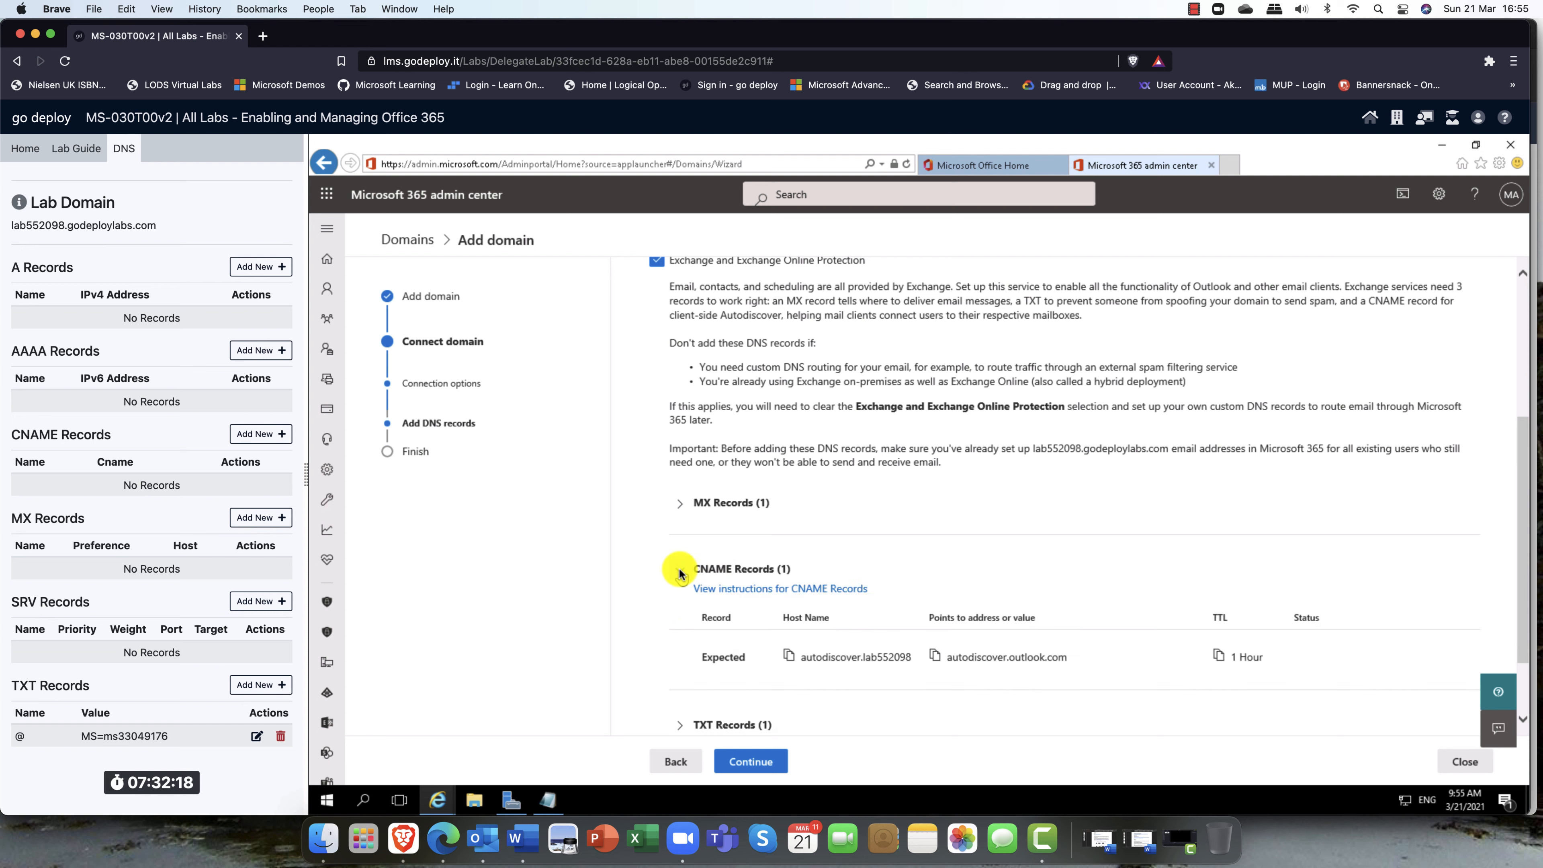
{"action": "left_click", "coordinate": [680, 572]}
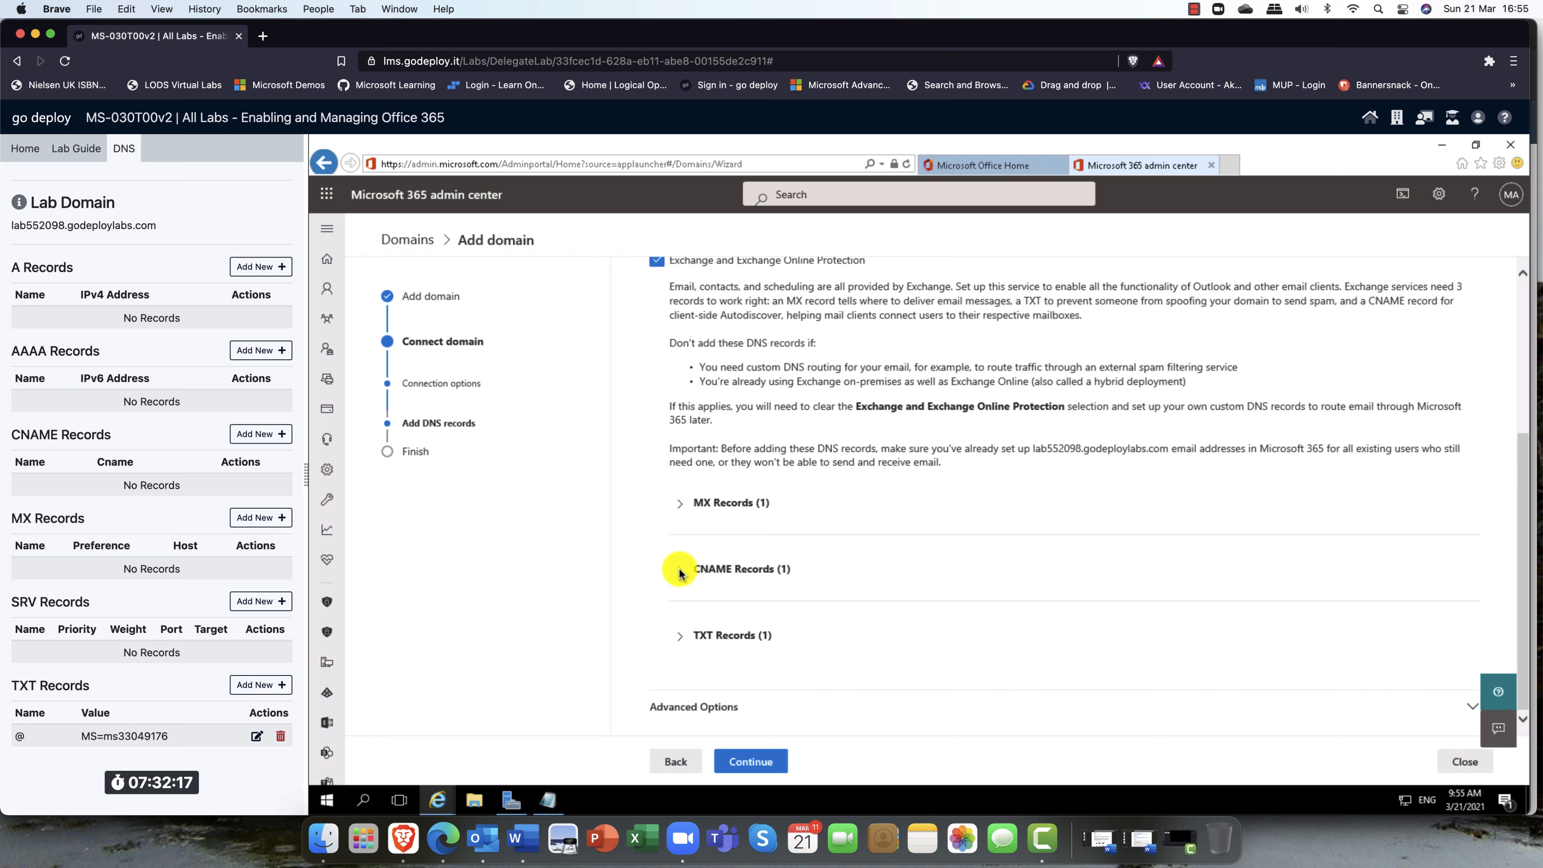
{"action": "left_click", "coordinate": [677, 638]}
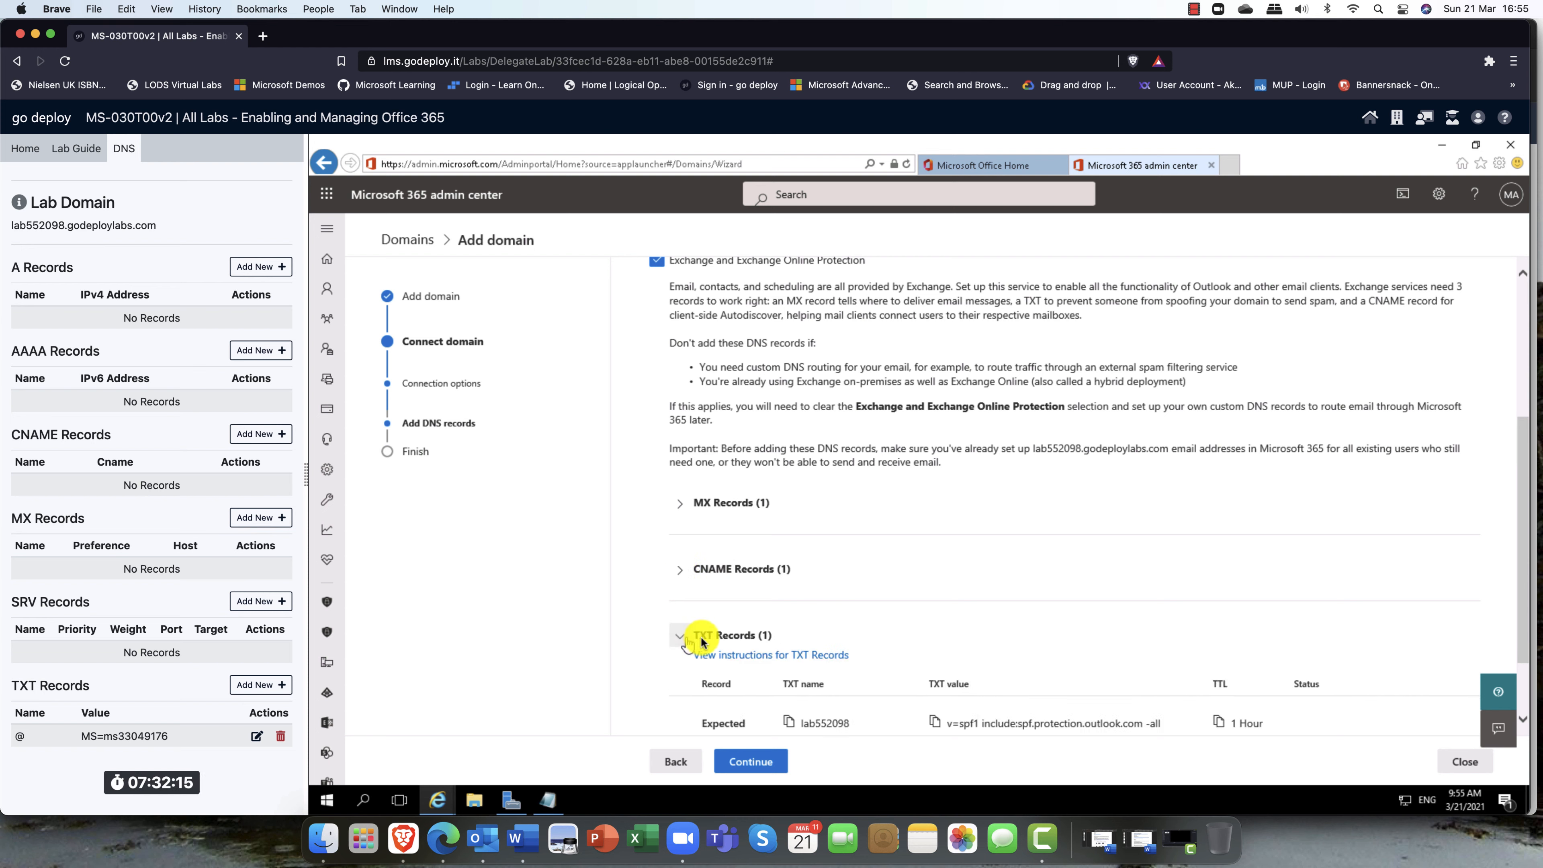
{"action": "left_click", "coordinate": [680, 638]}
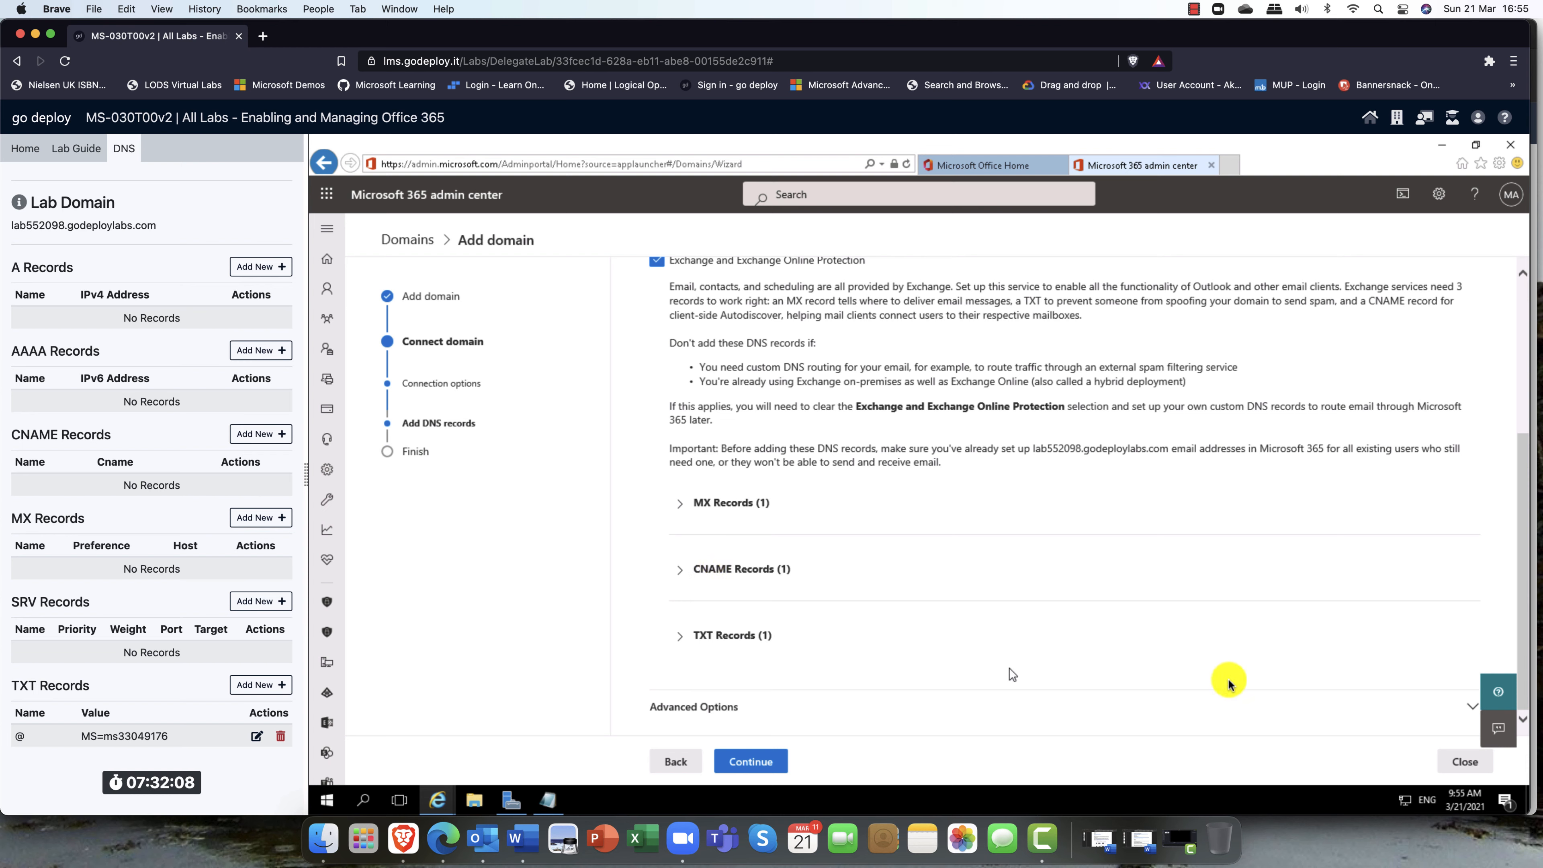
Step: Enable Skype for Business in the advanced options and examine its expected CNAME and SRV records
{"action": "left_click", "coordinate": [1473, 708]}
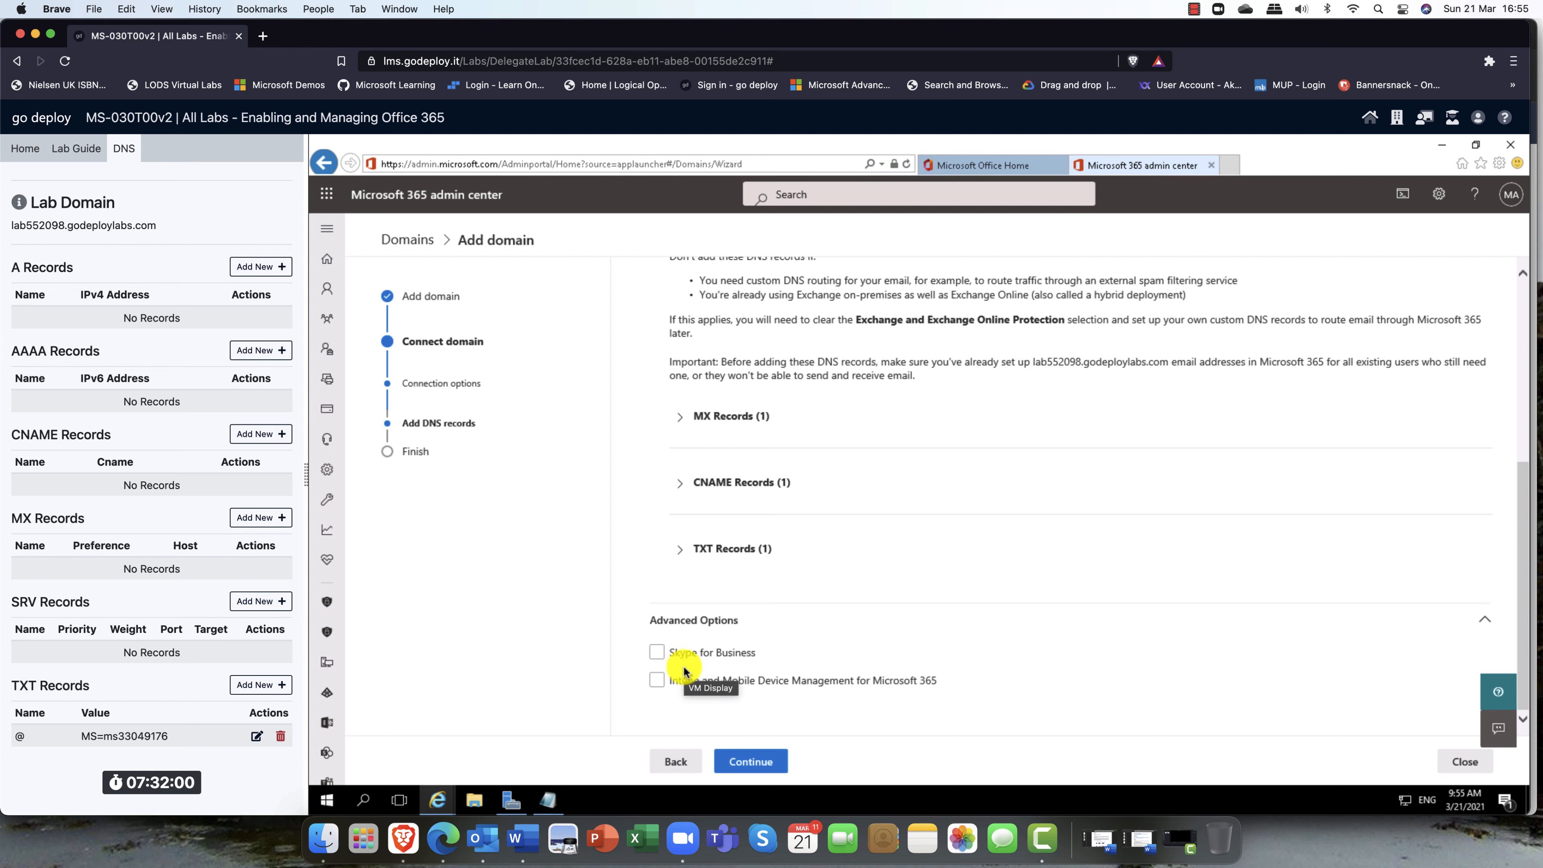
{"action": "left_click", "coordinate": [656, 653]}
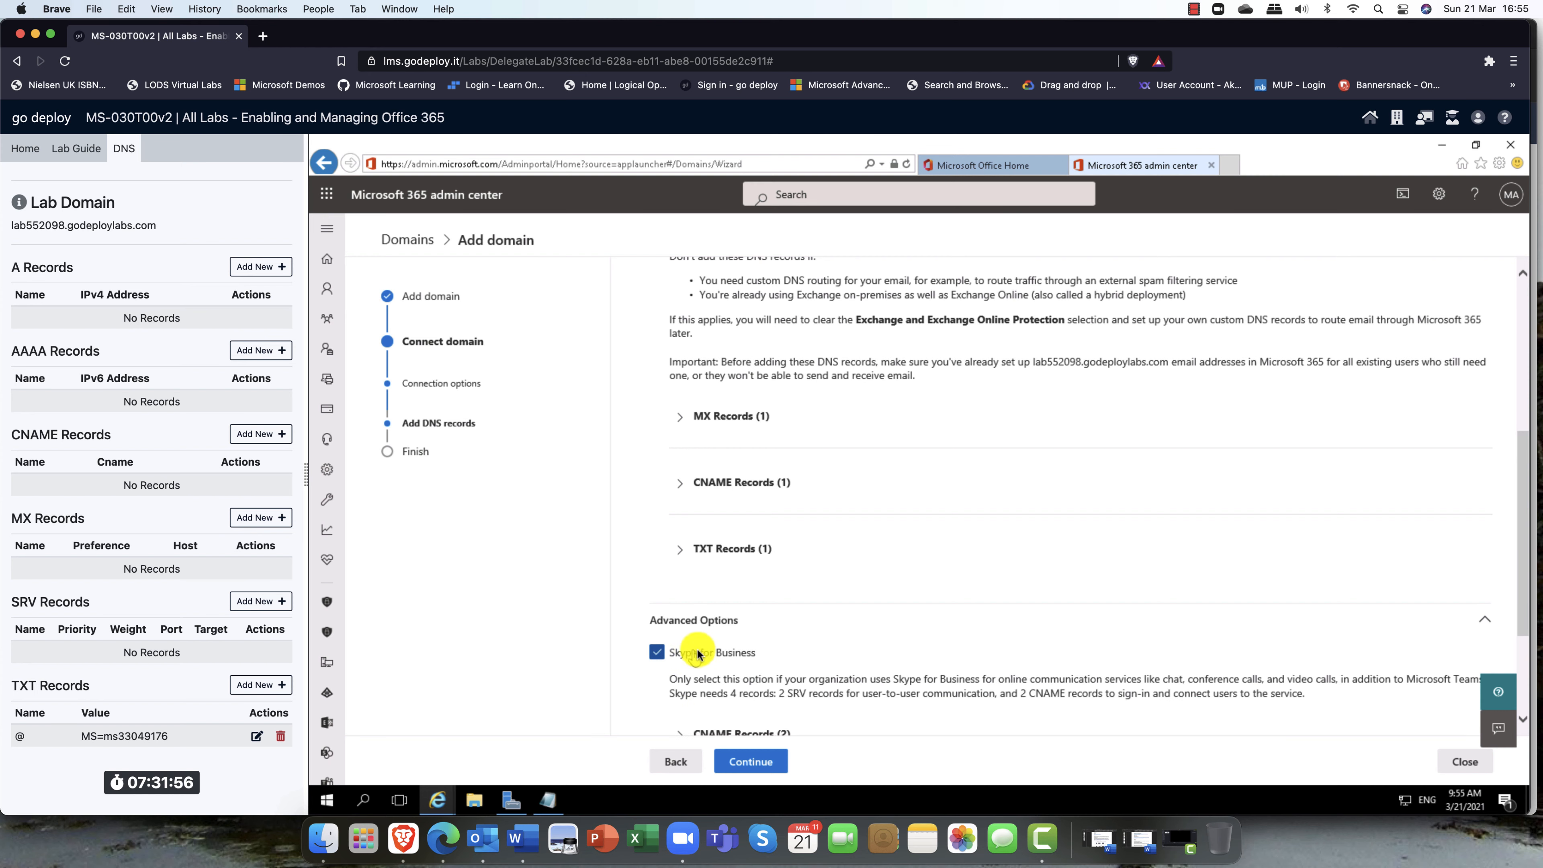
{"action": "scroll", "coordinate": [722, 656], "scroll_direction": "down", "scroll_amount": 3}
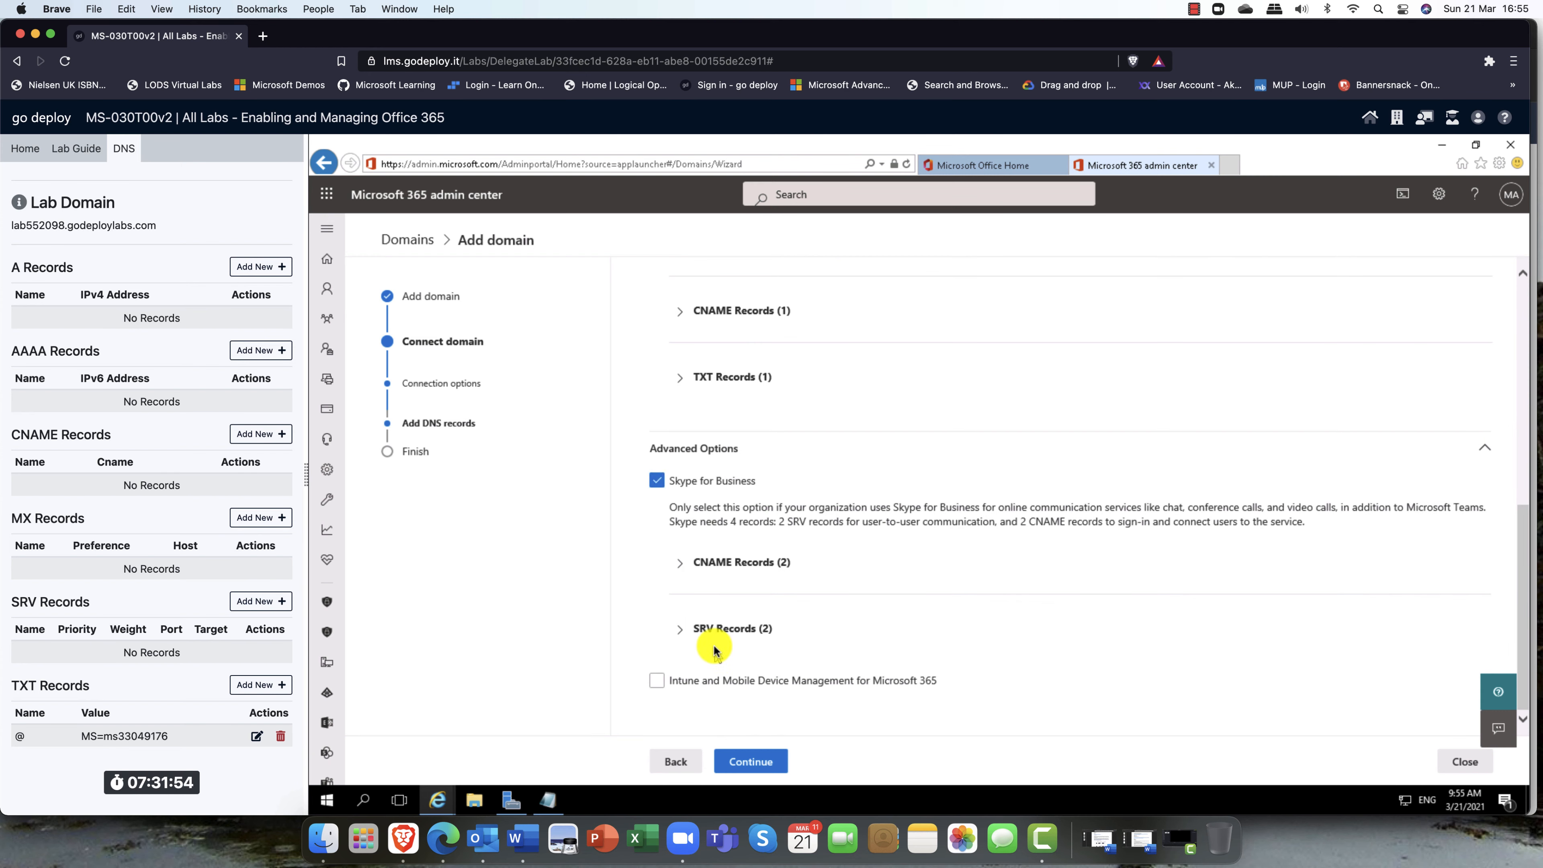
{"action": "left_click", "coordinate": [679, 565]}
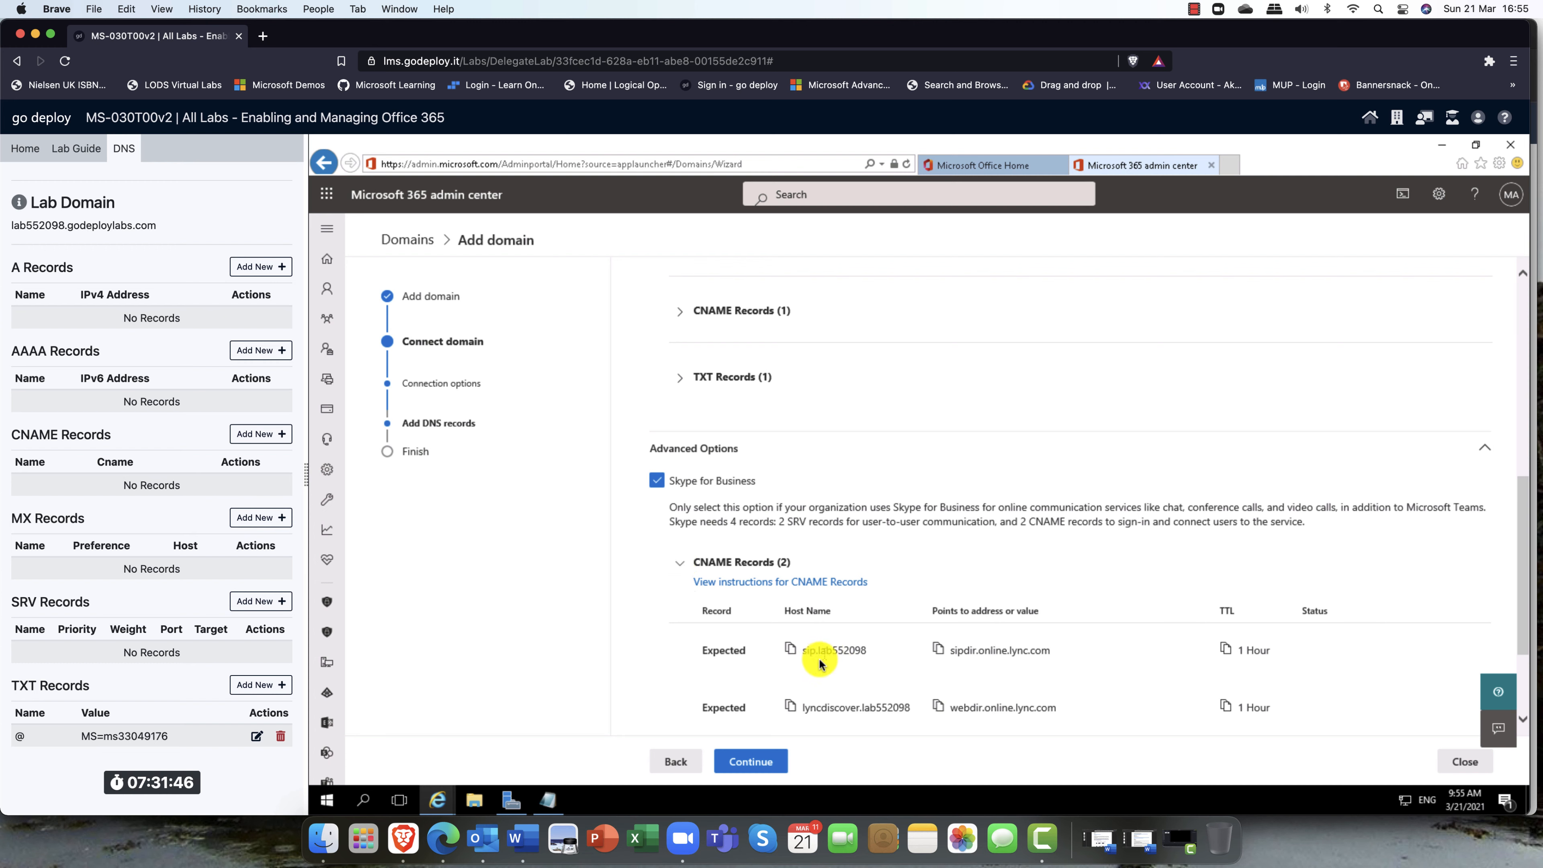
{"action": "left_click", "coordinate": [681, 568]}
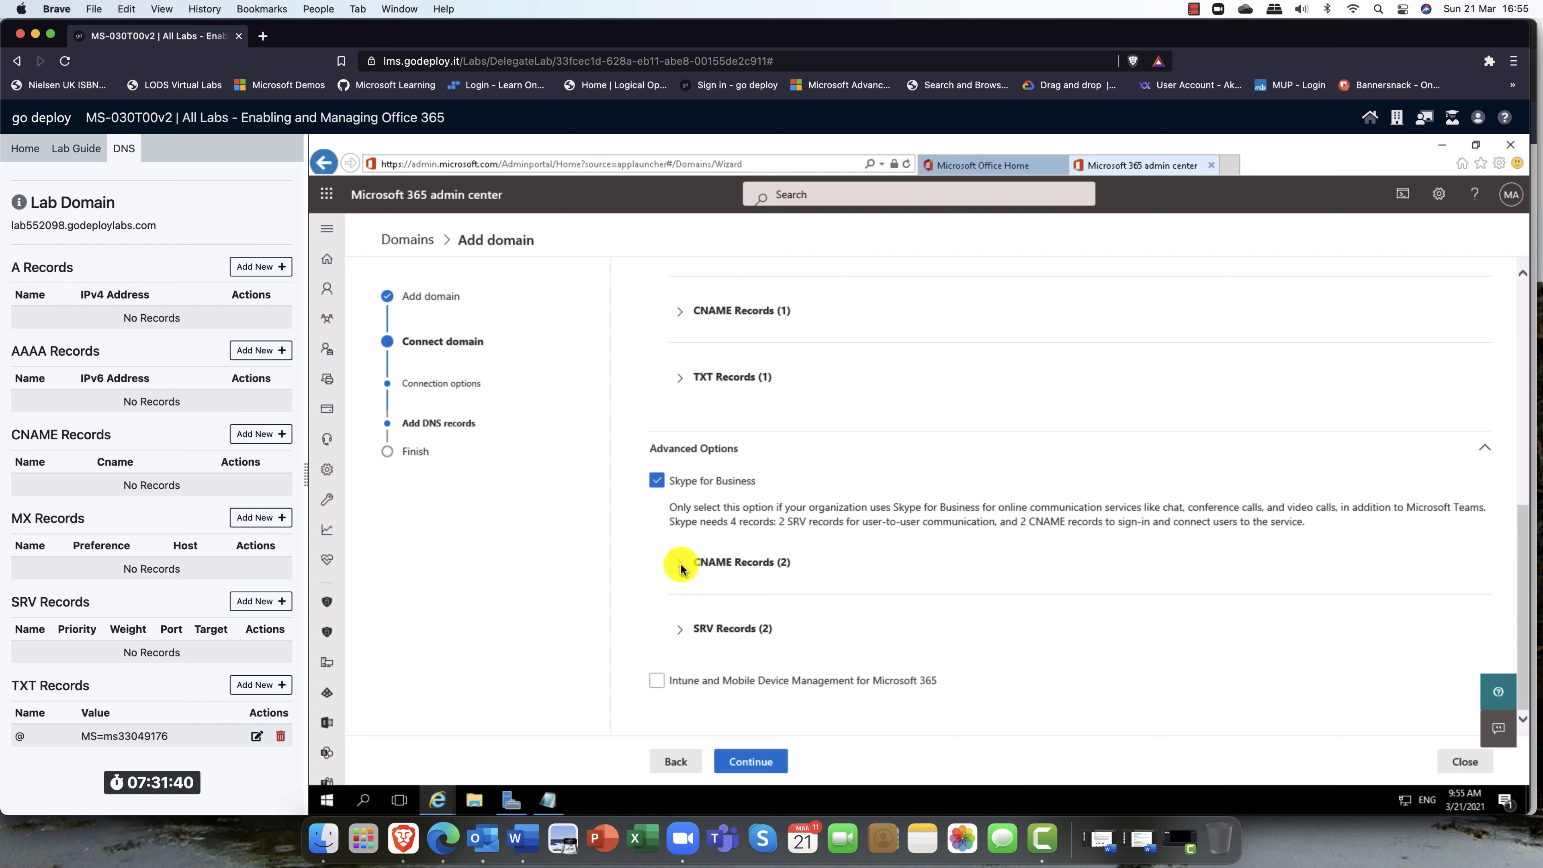
{"action": "left_click", "coordinate": [683, 632]}
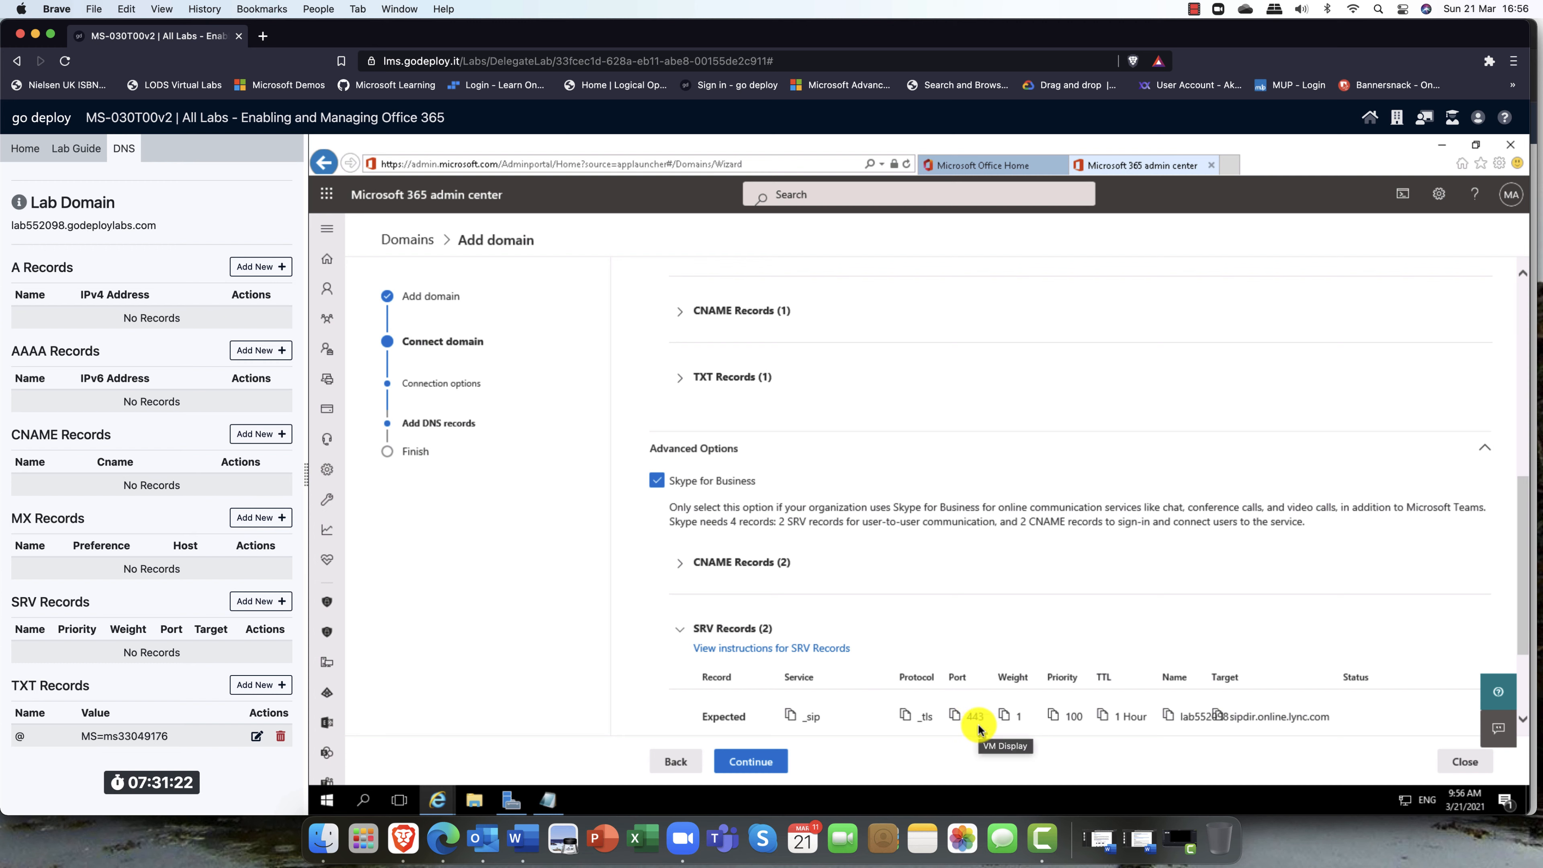
{"action": "left_click", "coordinate": [677, 626]}
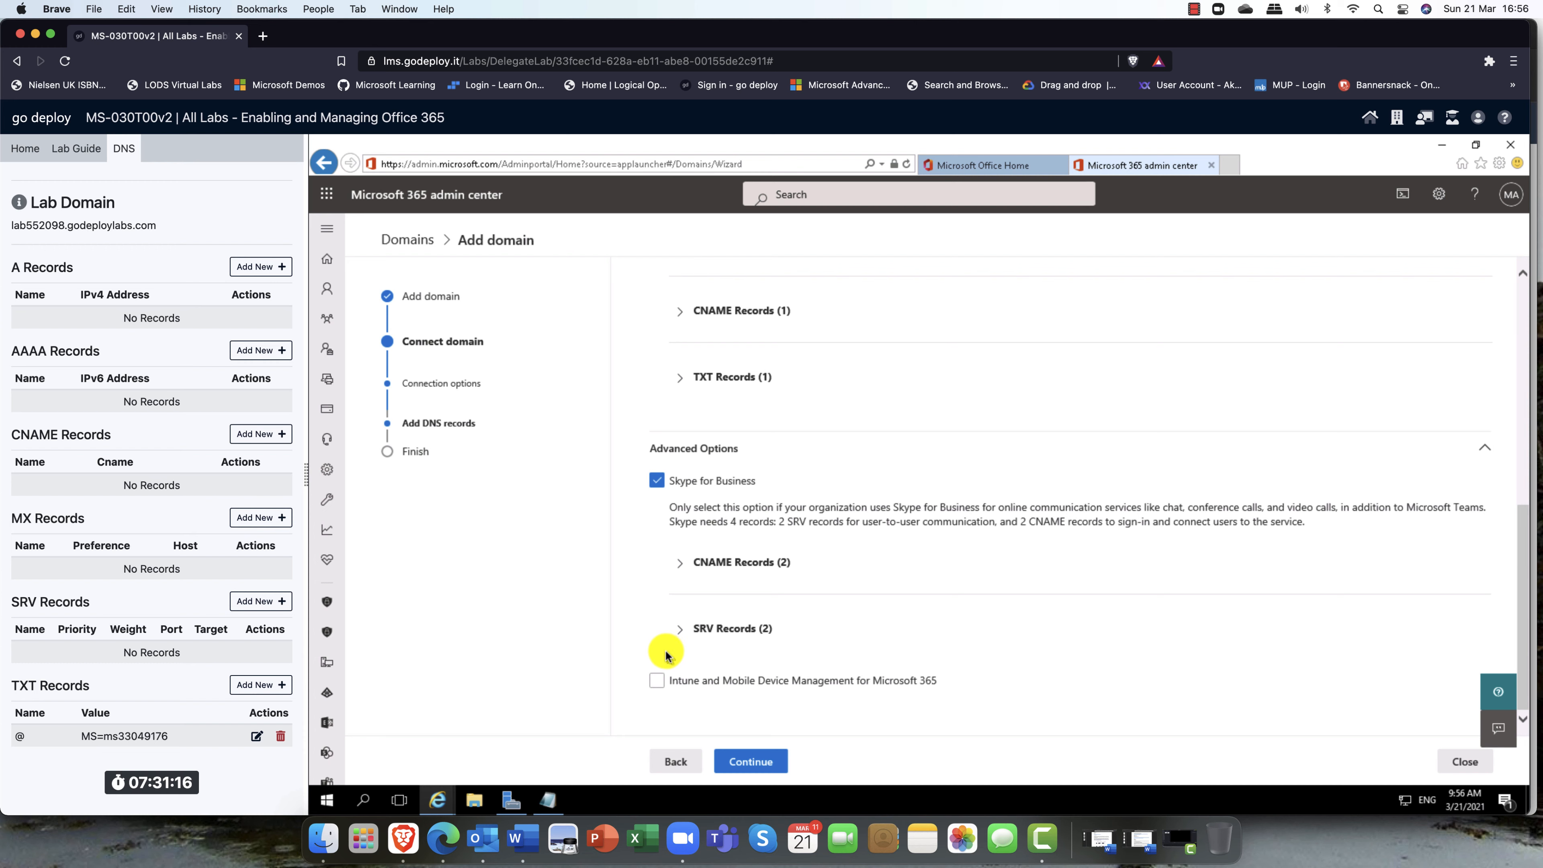
Step: Enable Intune and Mobile Device Management for Microsoft 365 and examine its expected CNAME records
{"action": "left_click", "coordinate": [658, 681]}
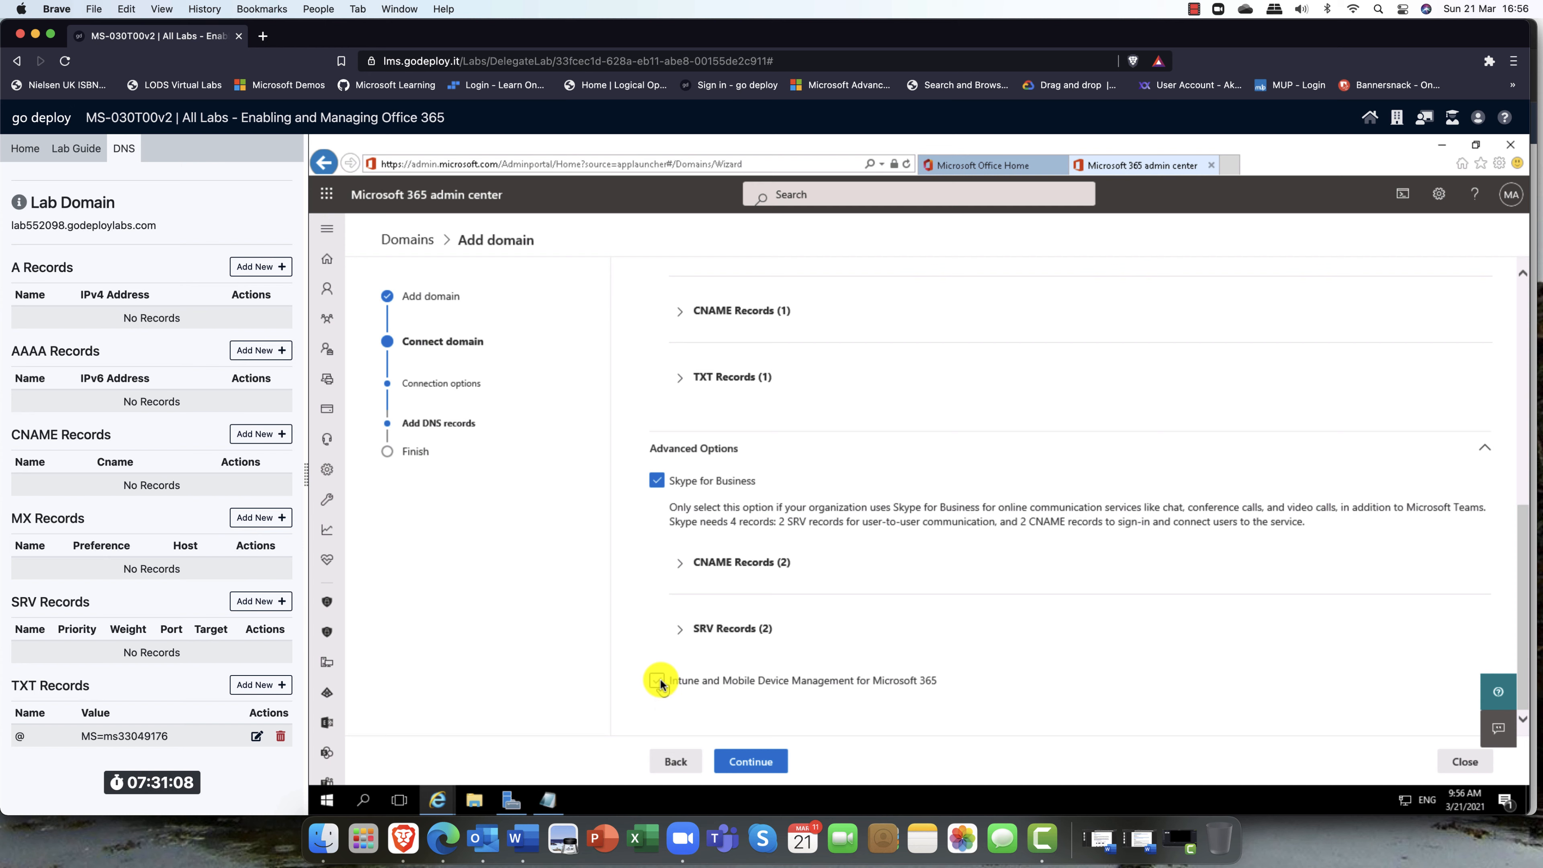
{"action": "scroll", "coordinate": [722, 689], "scroll_direction": "down", "scroll_amount": 2}
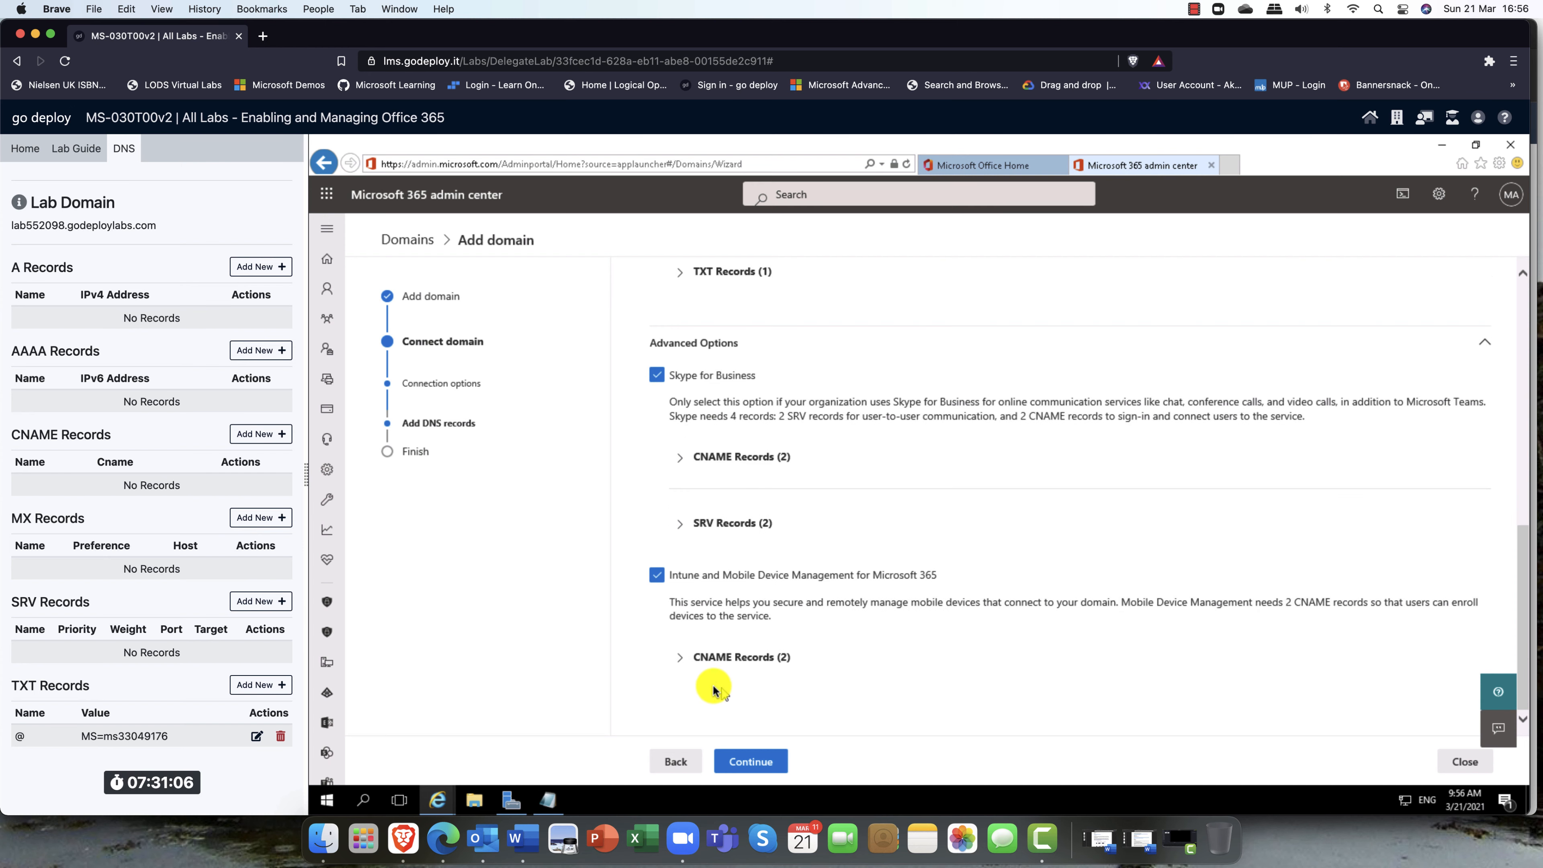
{"action": "left_click", "coordinate": [687, 661]}
{"action": "scroll", "coordinate": [688, 656], "scroll_direction": "down", "scroll_amount": 3}
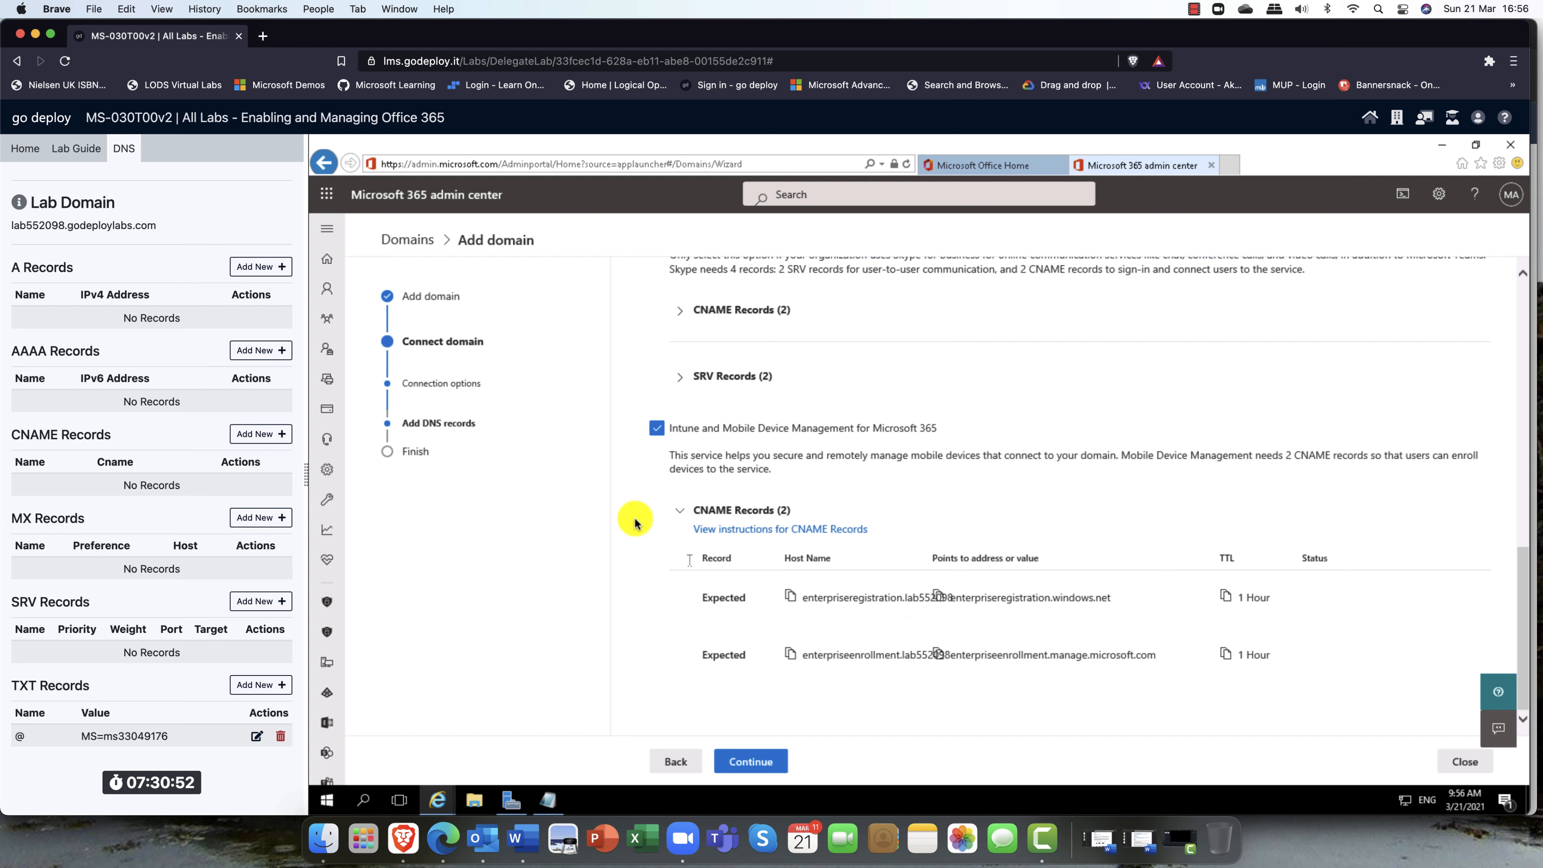
Step: Clear Exchange and Exchange Online Protection and the advanced service options, and complete the domain setup without adding DNS records
{"action": "scroll", "coordinate": [654, 438], "scroll_direction": "up", "scroll_amount": 5}
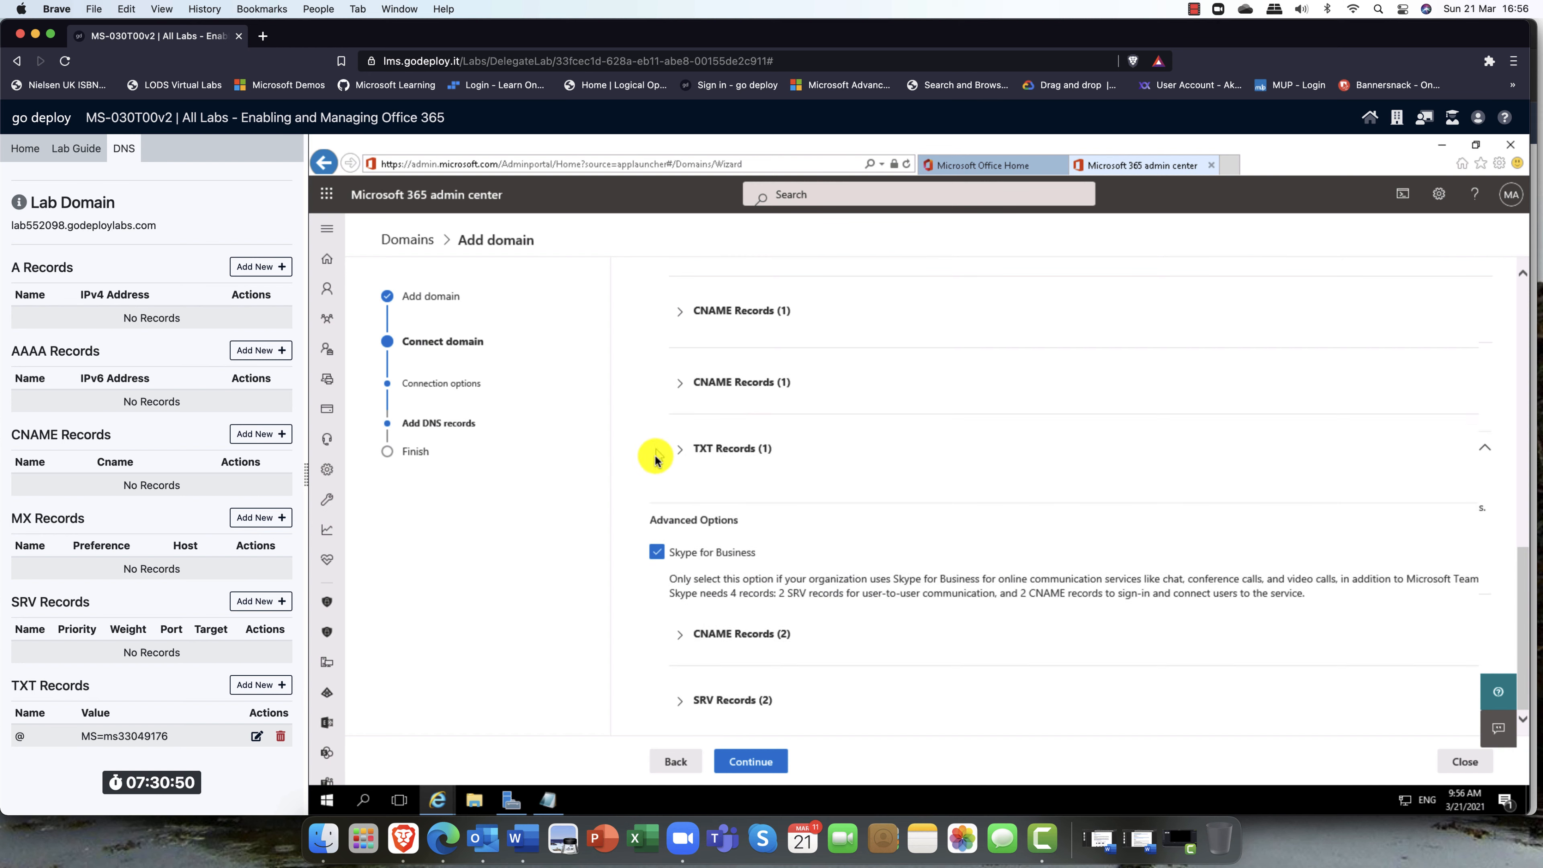
{"action": "scroll", "coordinate": [658, 550], "scroll_direction": "up", "scroll_amount": 8}
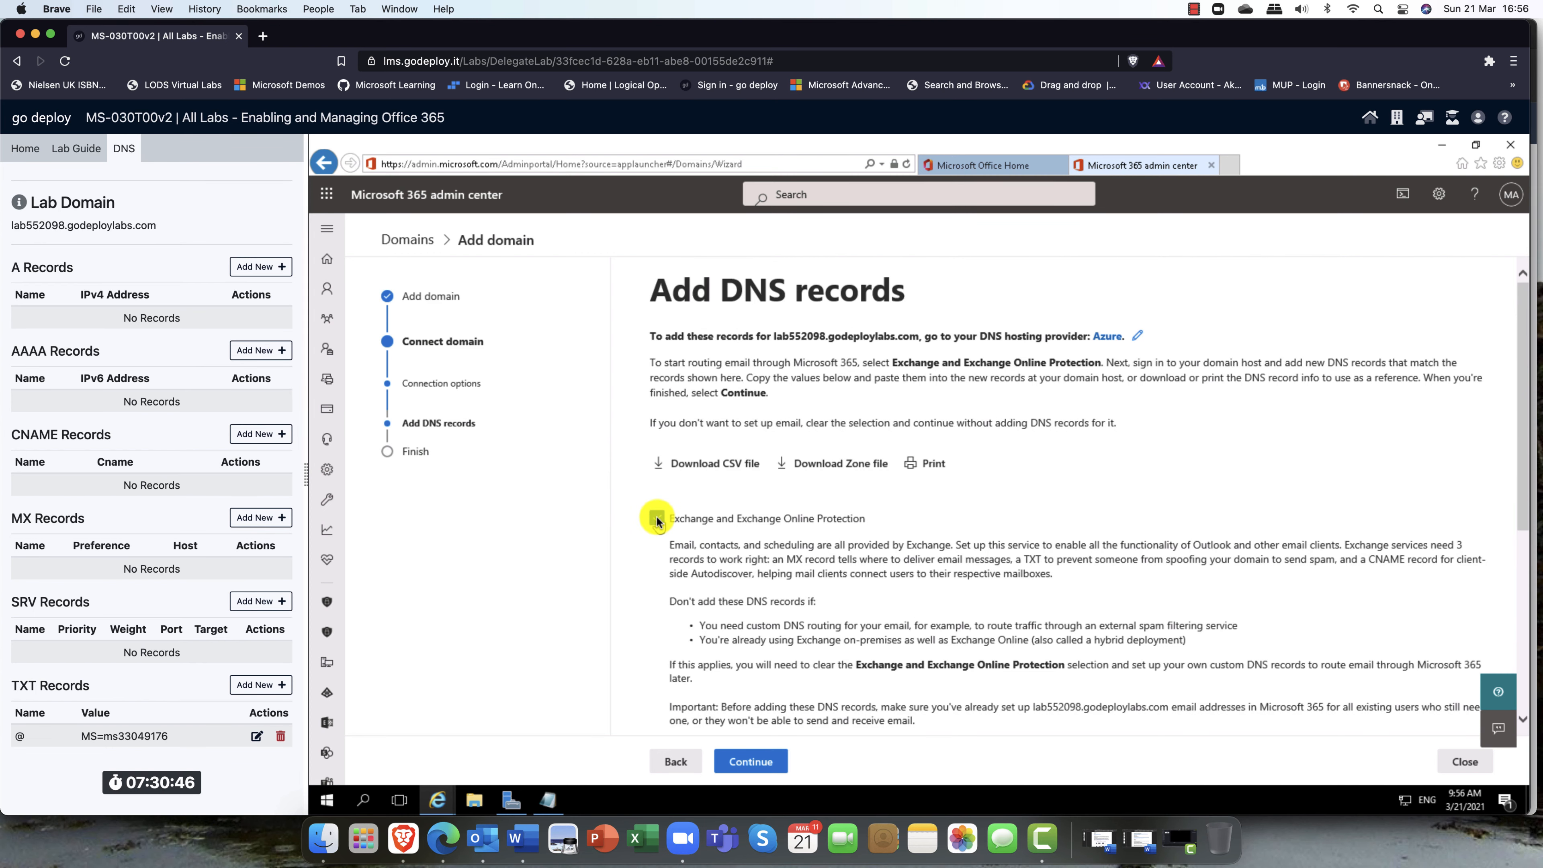
{"action": "left_click", "coordinate": [655, 520]}
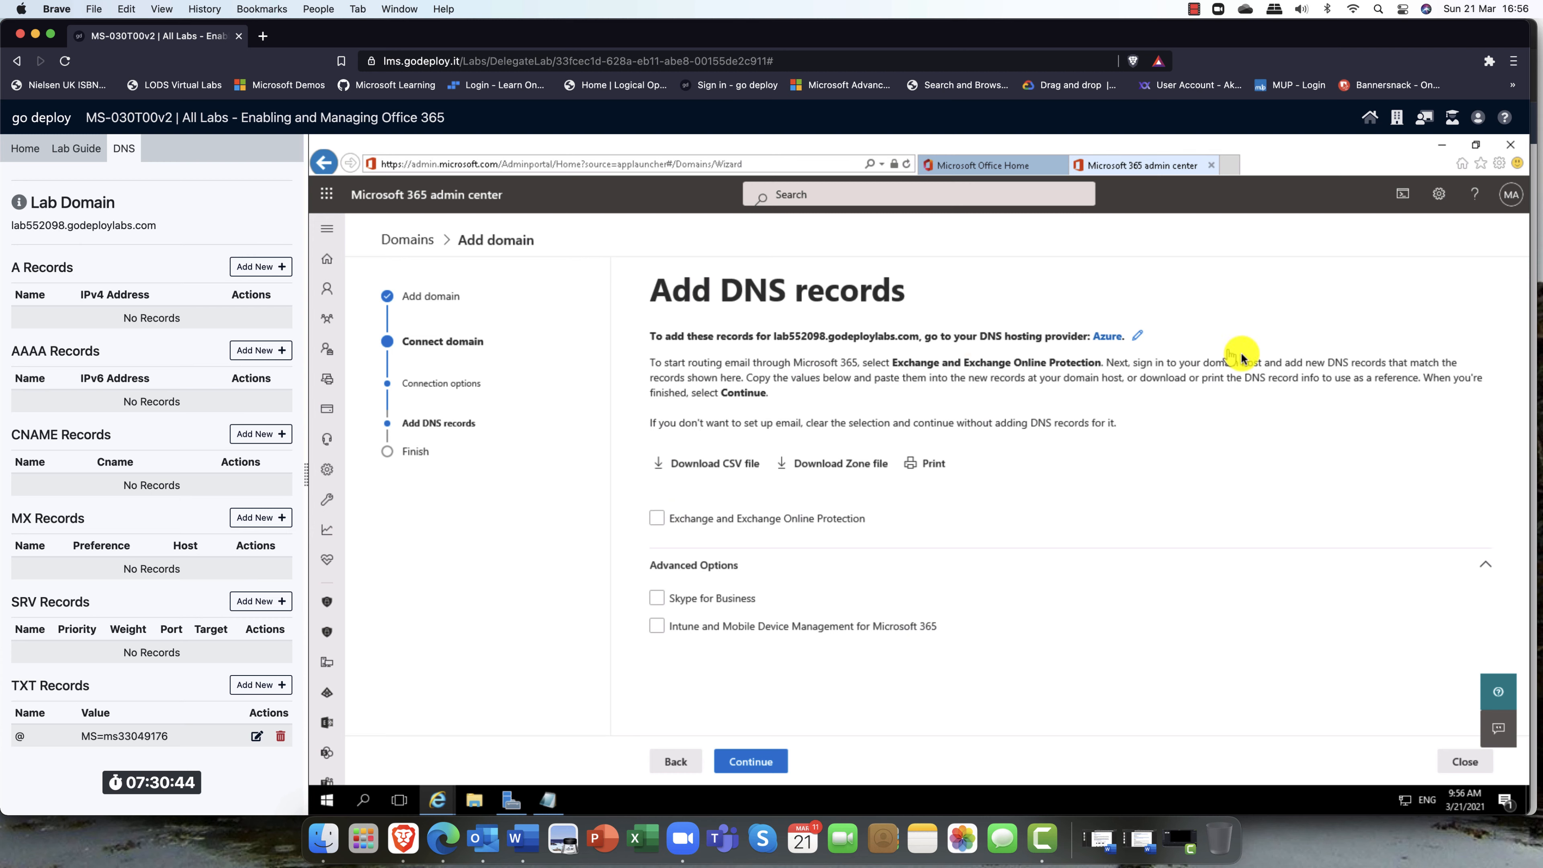
{"action": "left_click", "coordinate": [767, 759]}
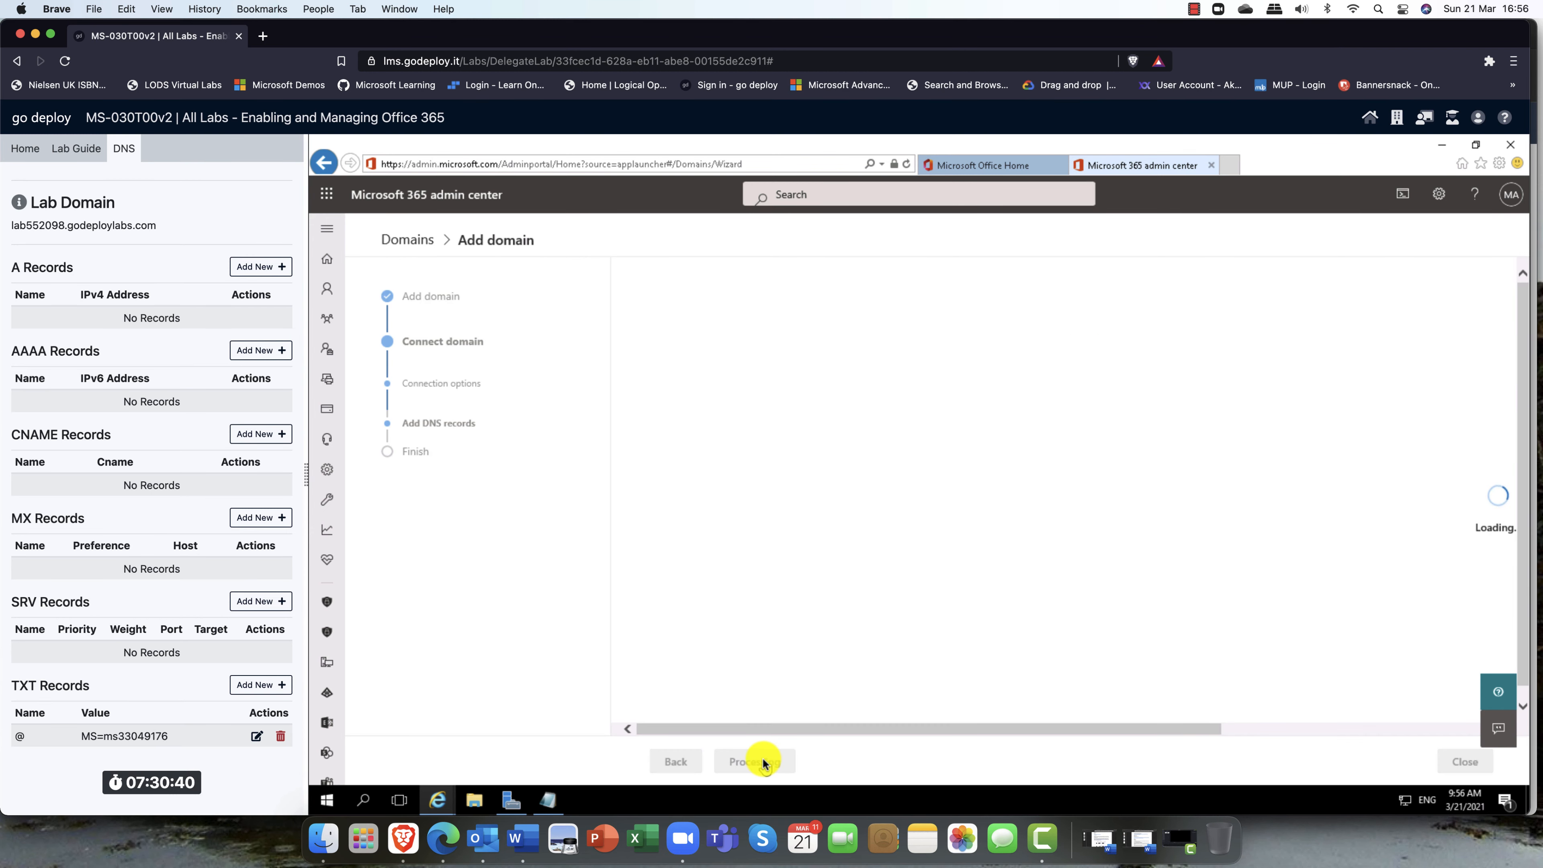
{"action": "left_click", "coordinate": [763, 761]}
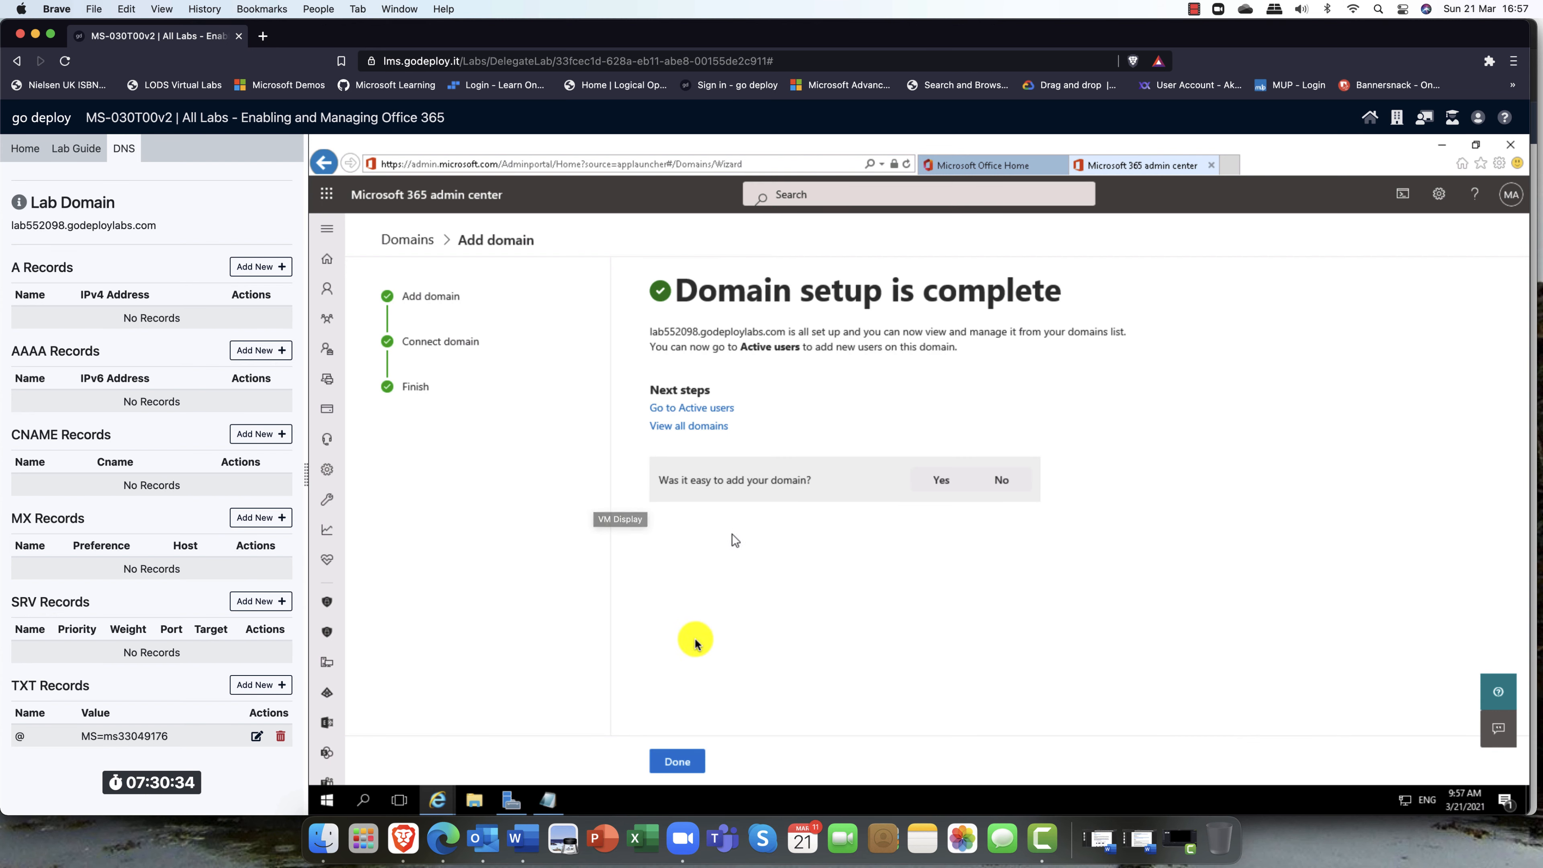
{"action": "left_click", "coordinate": [698, 760]}
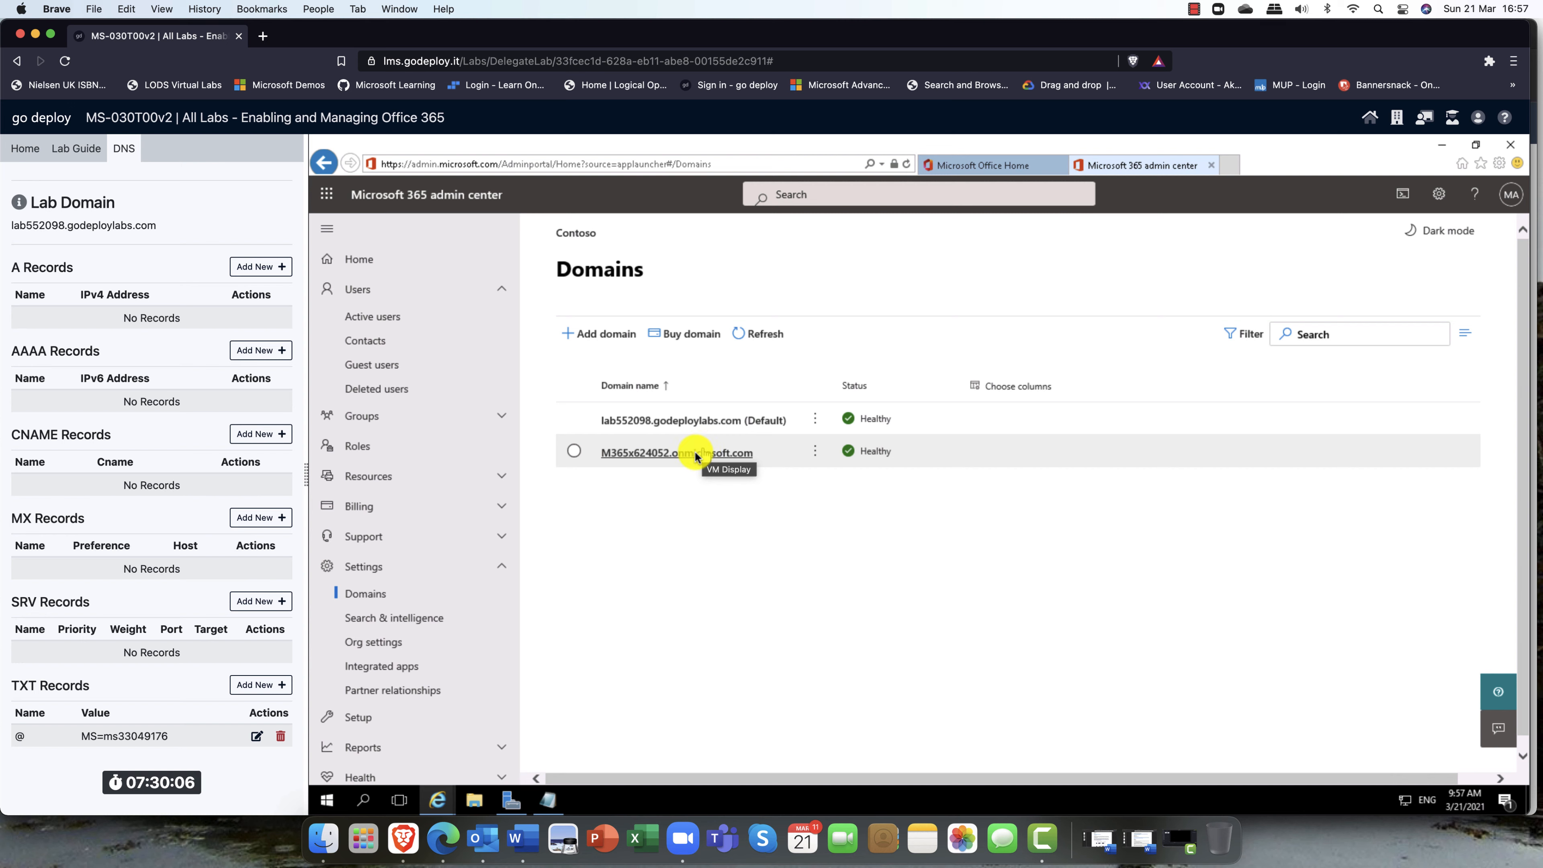
Step: Try changing the username domain of the sixth active user to lab552098.godeploylabs.com, and close the user's settings without saving
{"action": "left_click", "coordinate": [379, 317]}
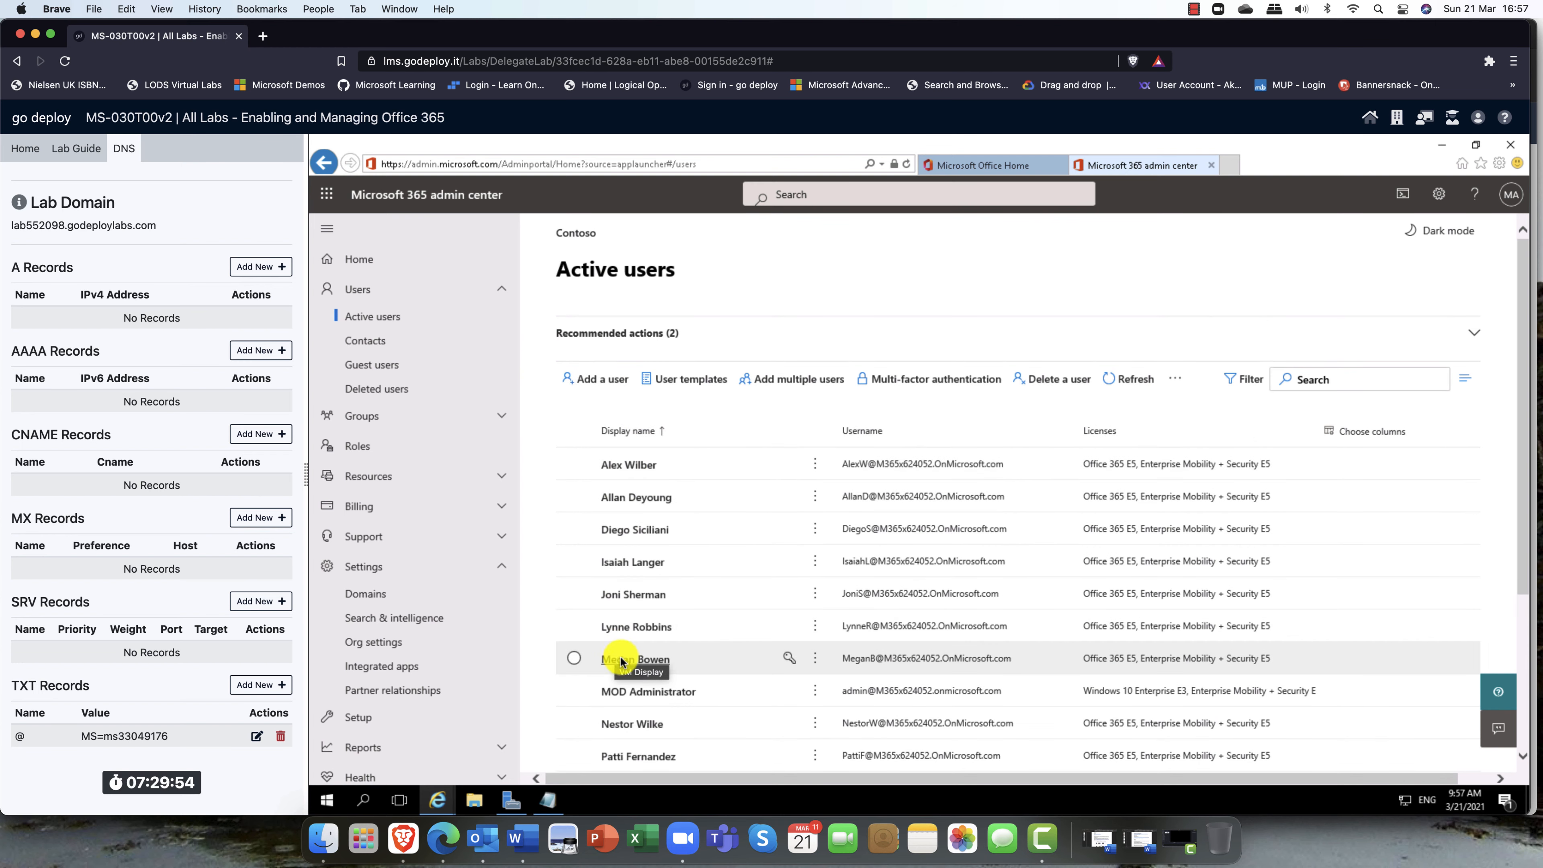
{"action": "left_click", "coordinate": [628, 632]}
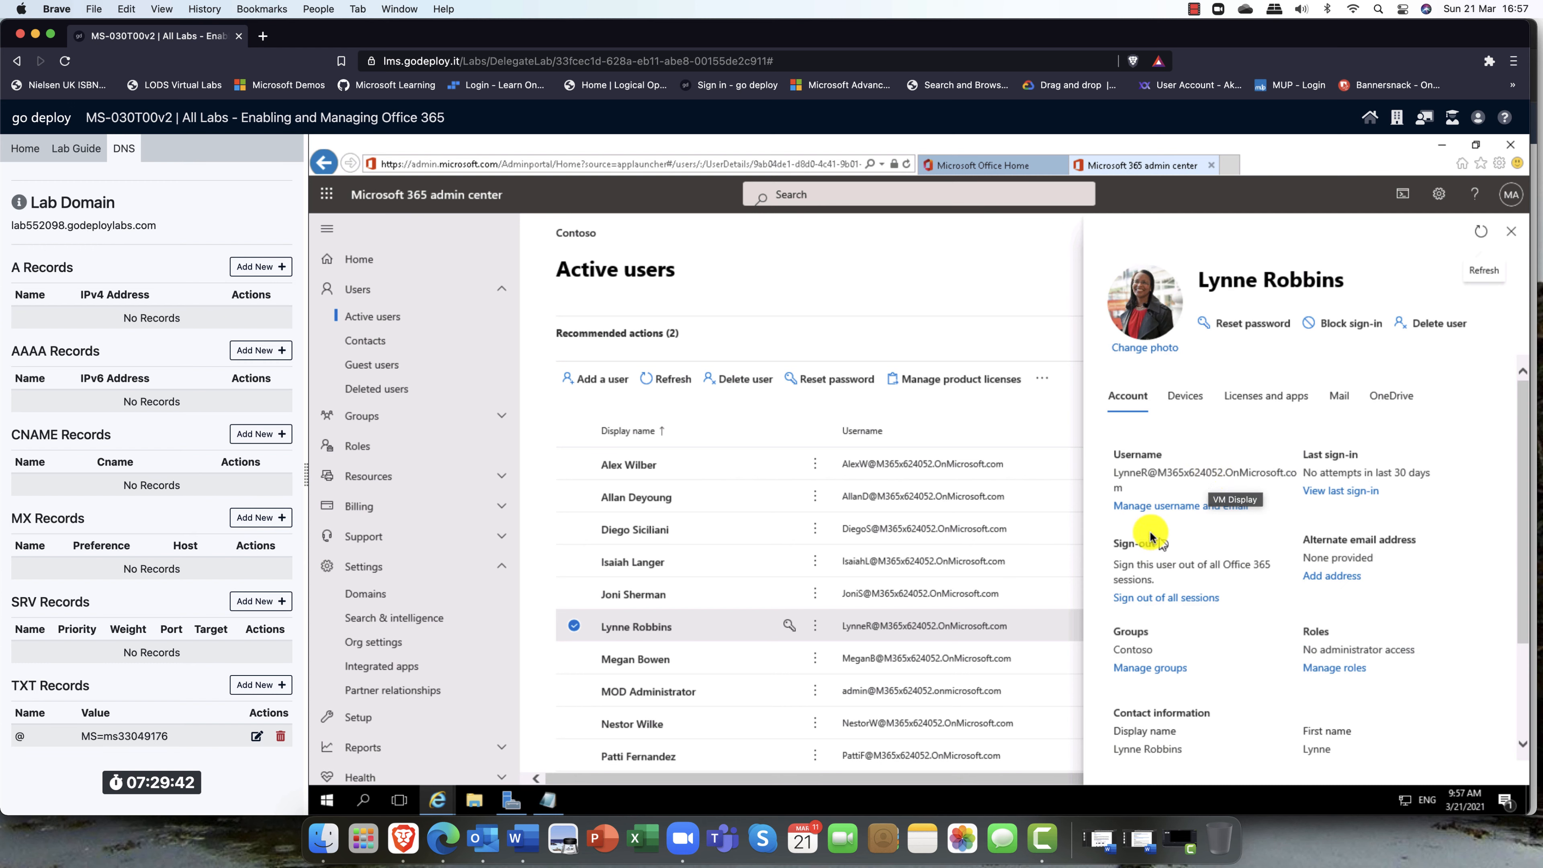
{"action": "left_click", "coordinate": [1181, 506]}
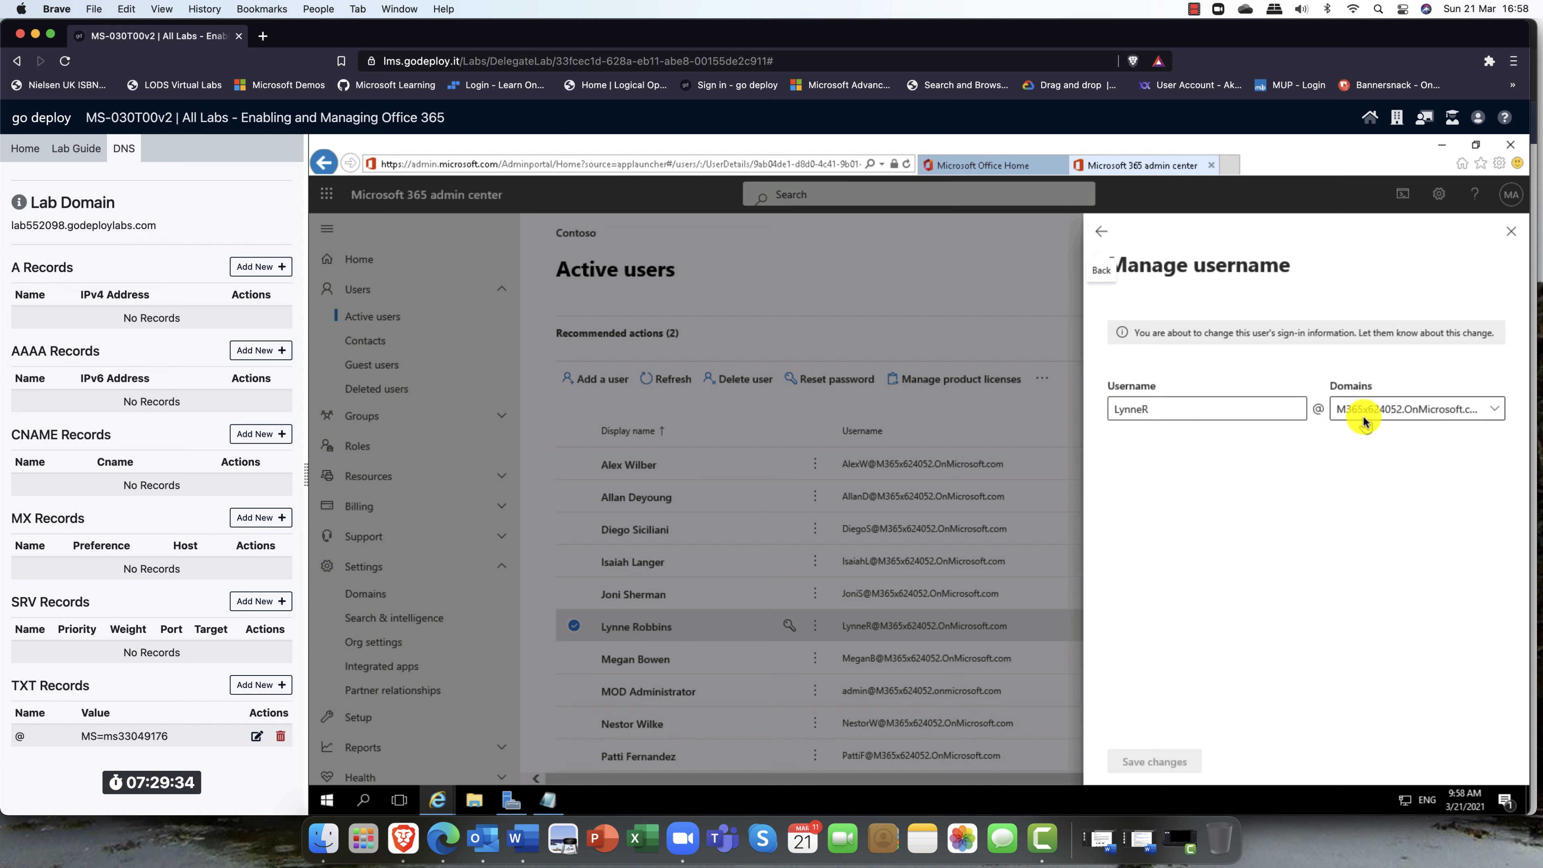
{"action": "left_click", "coordinate": [1497, 412]}
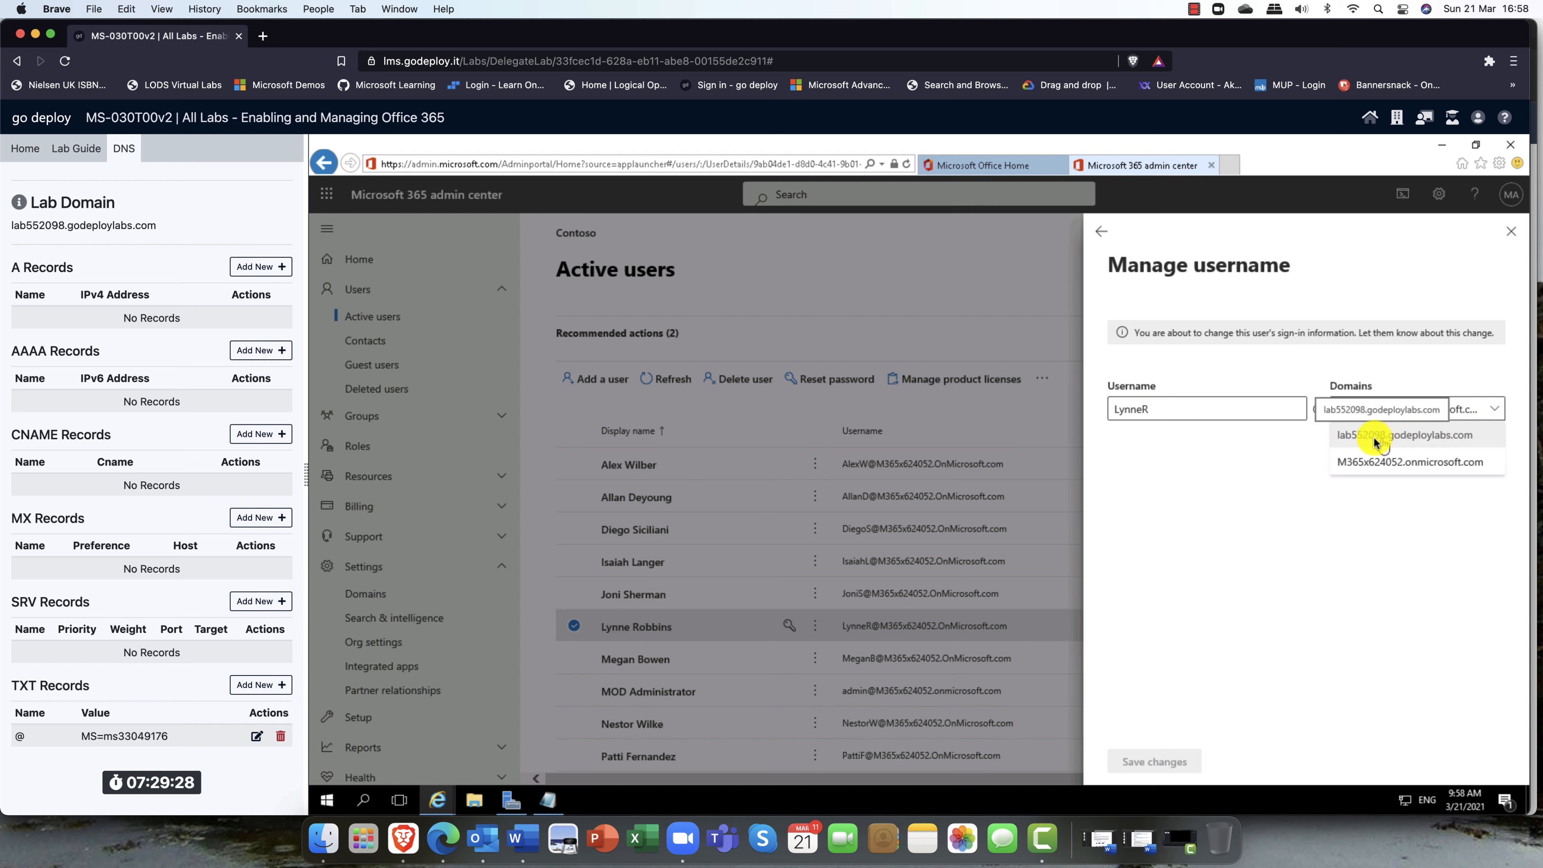
{"action": "left_click", "coordinate": [1432, 435]}
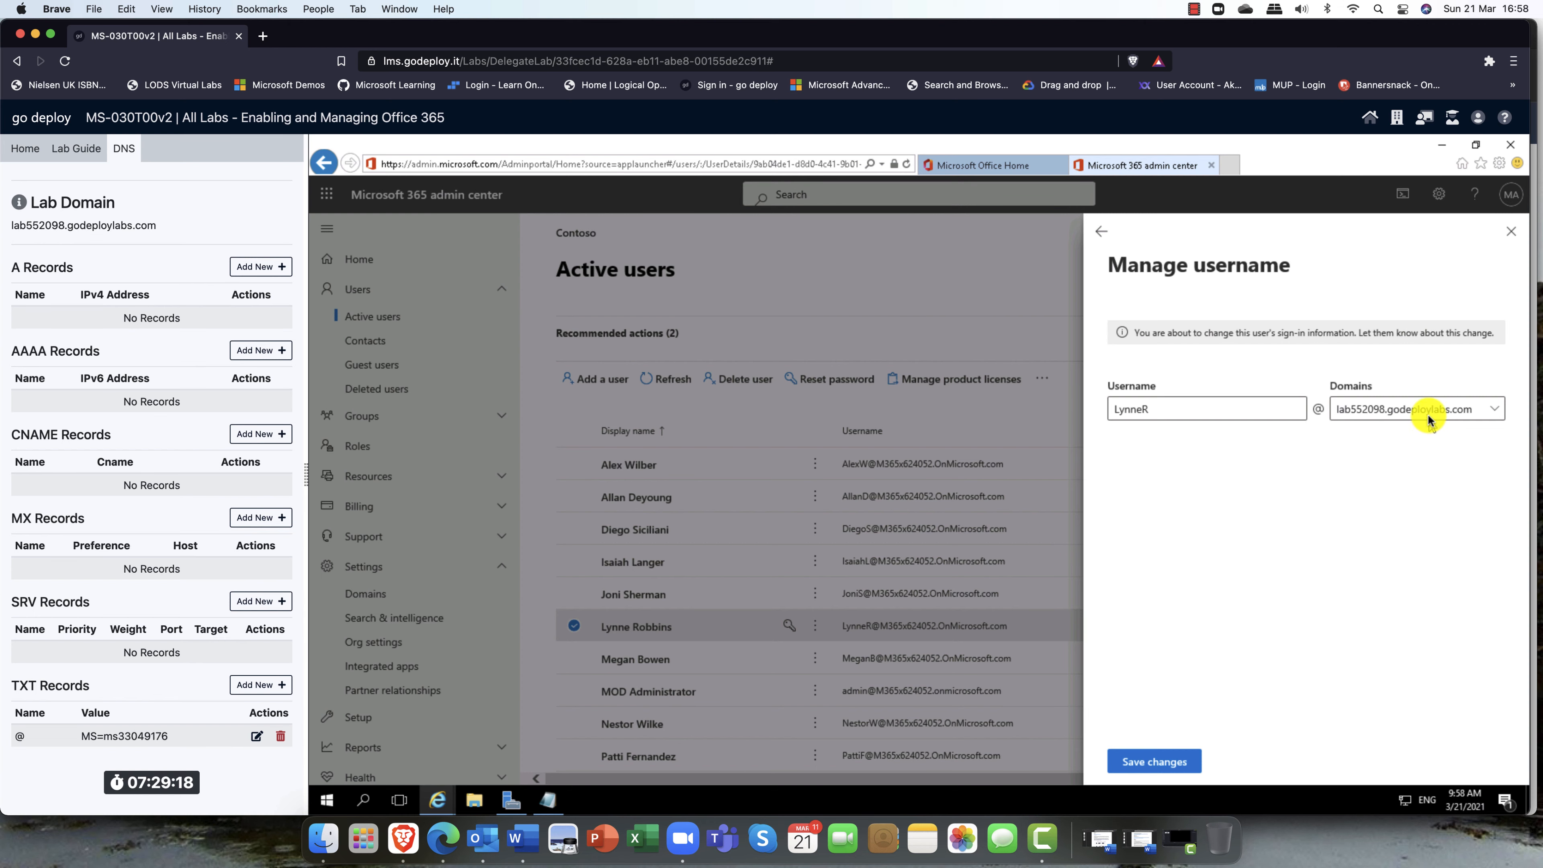
{"action": "left_click", "coordinate": [1511, 231]}
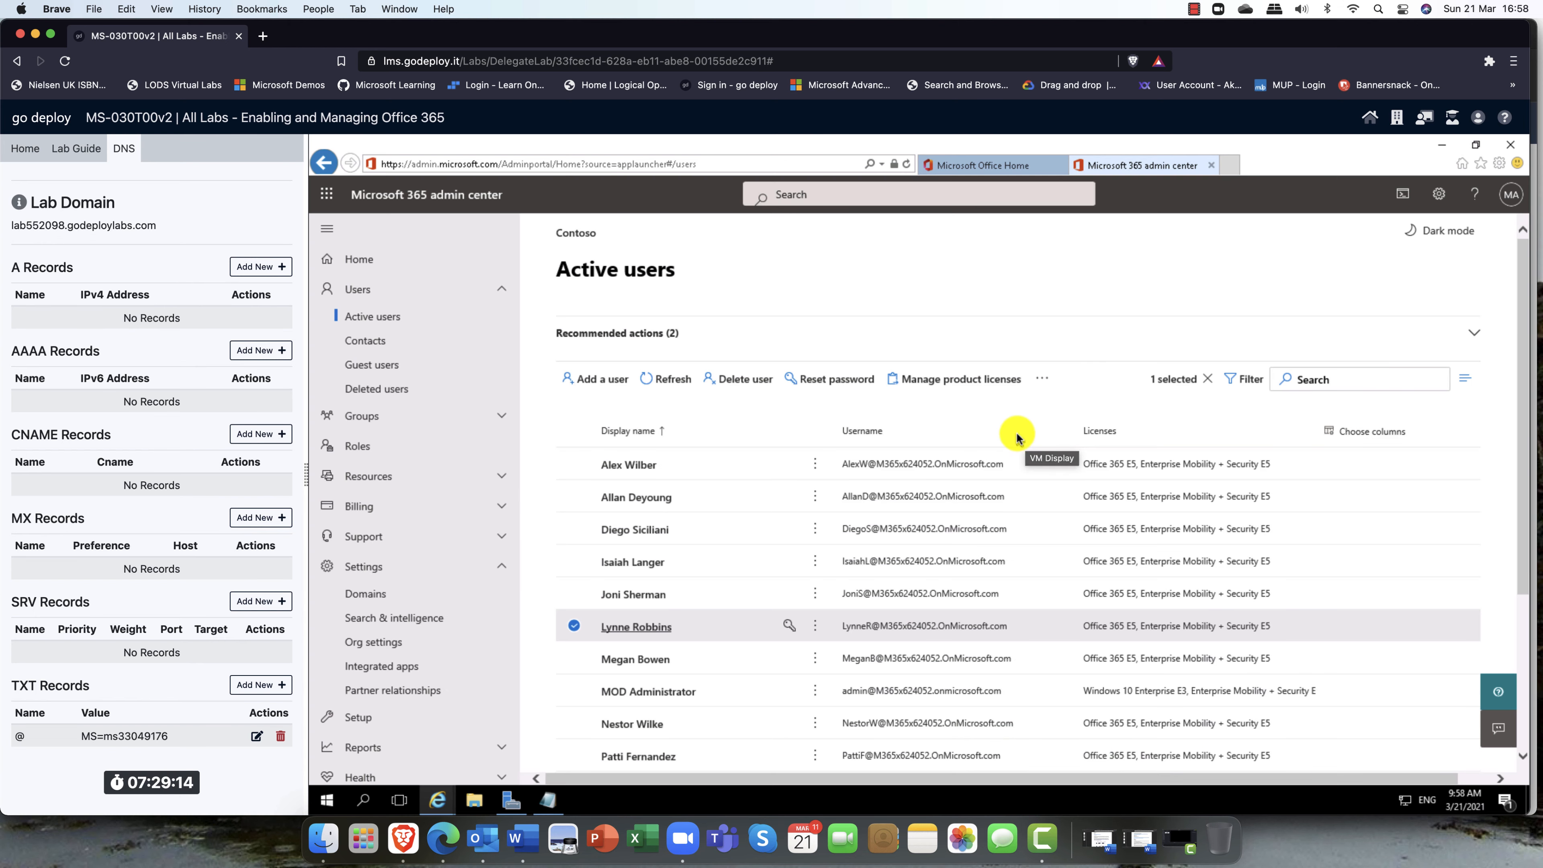